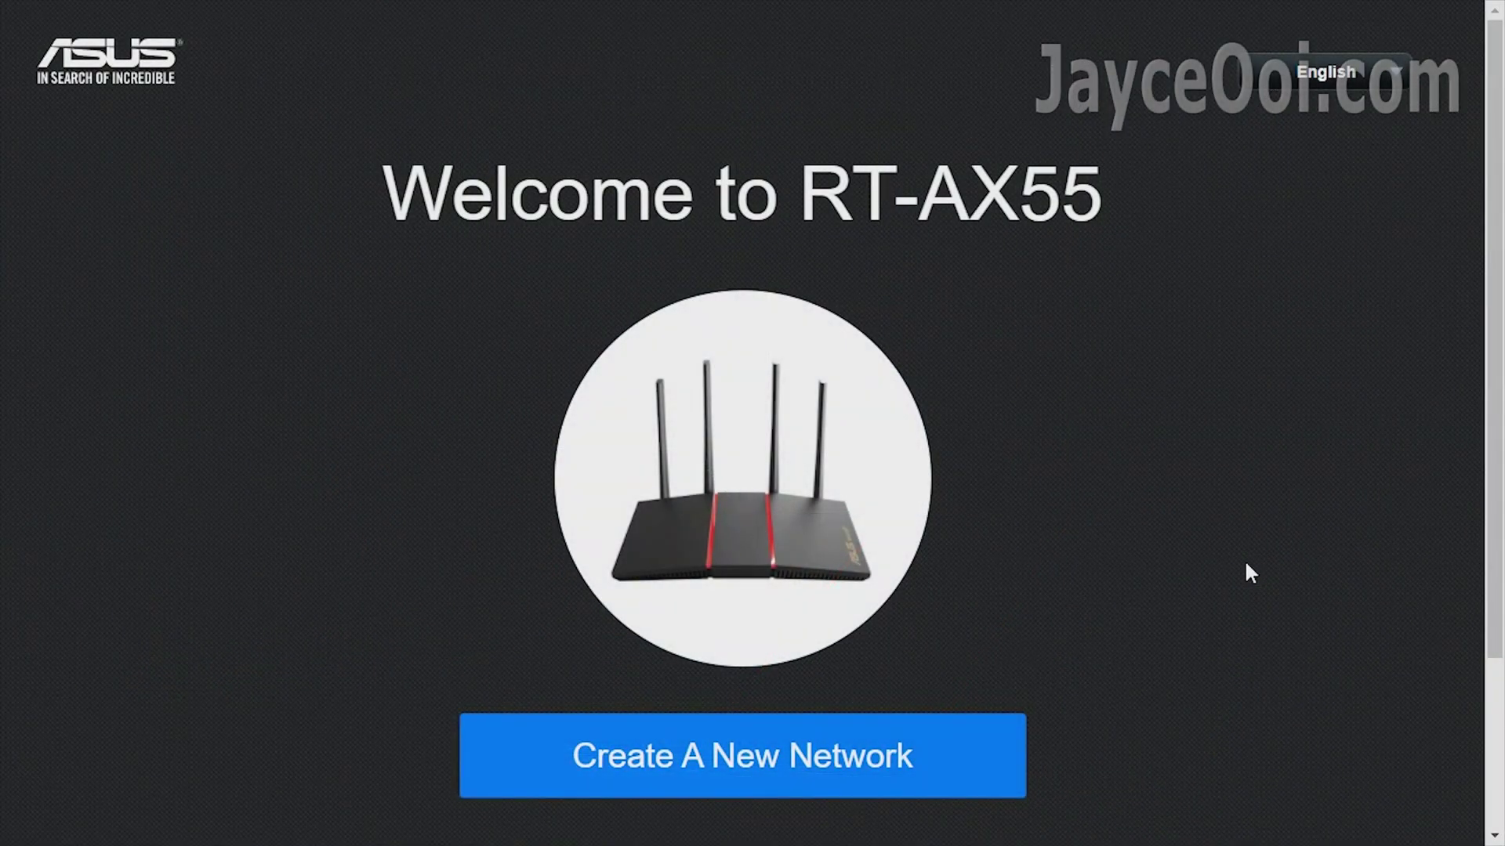
{"action": "scroll", "coordinate": [1244, 559], "scroll_direction": "down", "scroll_amount": 2}
Create a new Wi-Fi network named RT-AX55 with a password and confirm it.
{"action": "left_click", "coordinate": [989, 535]}
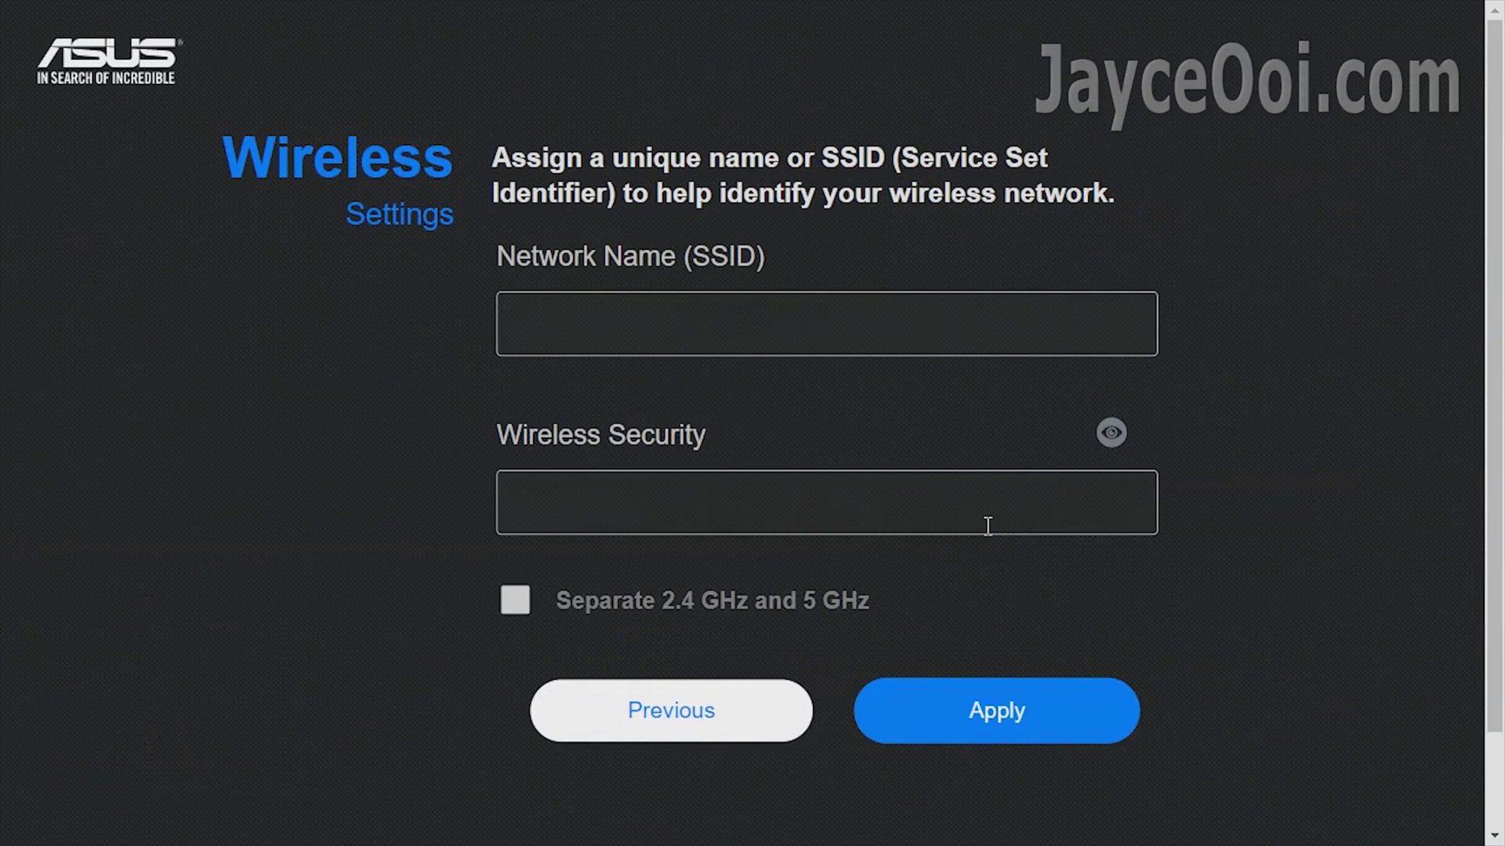
{"action": "left_click", "coordinate": [844, 322]}
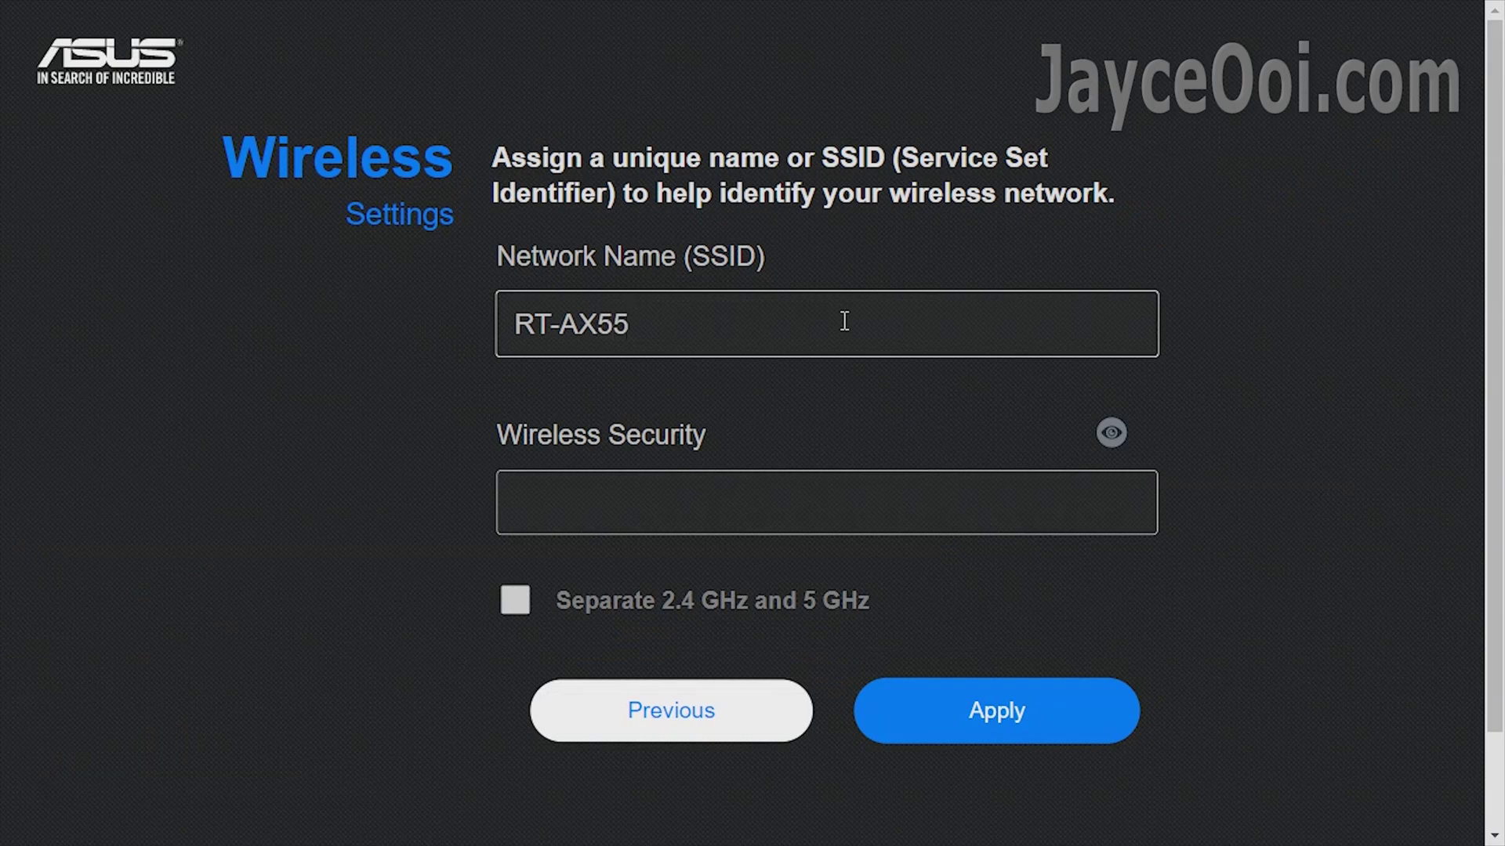
{"action": "left_click", "coordinate": [804, 484]}
{"action": "left_click", "coordinate": [1231, 575]}
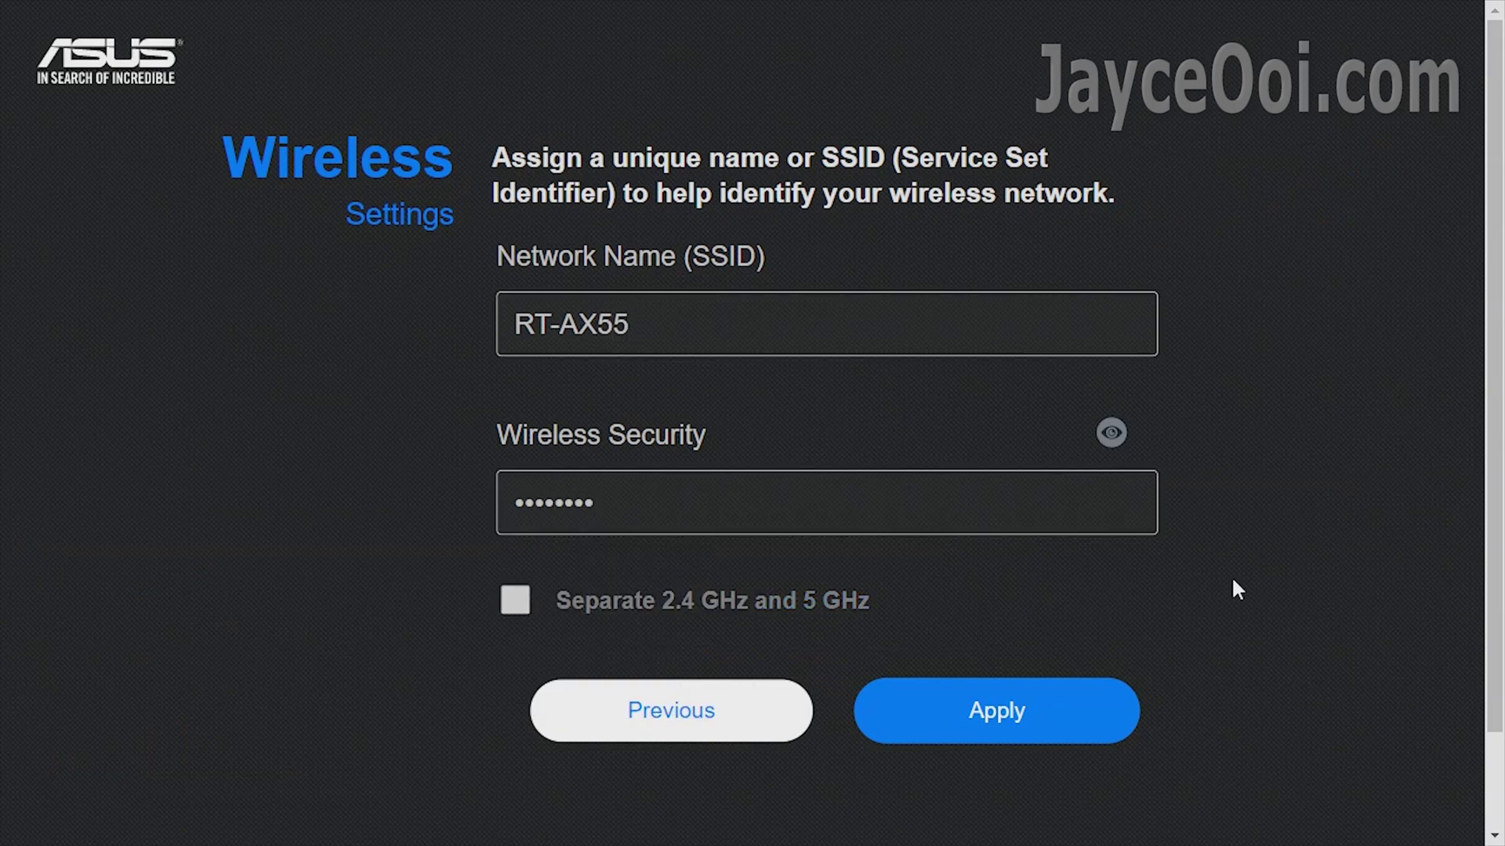
{"action": "left_click", "coordinate": [997, 711]}
{"action": "left_click", "coordinate": [858, 126]}
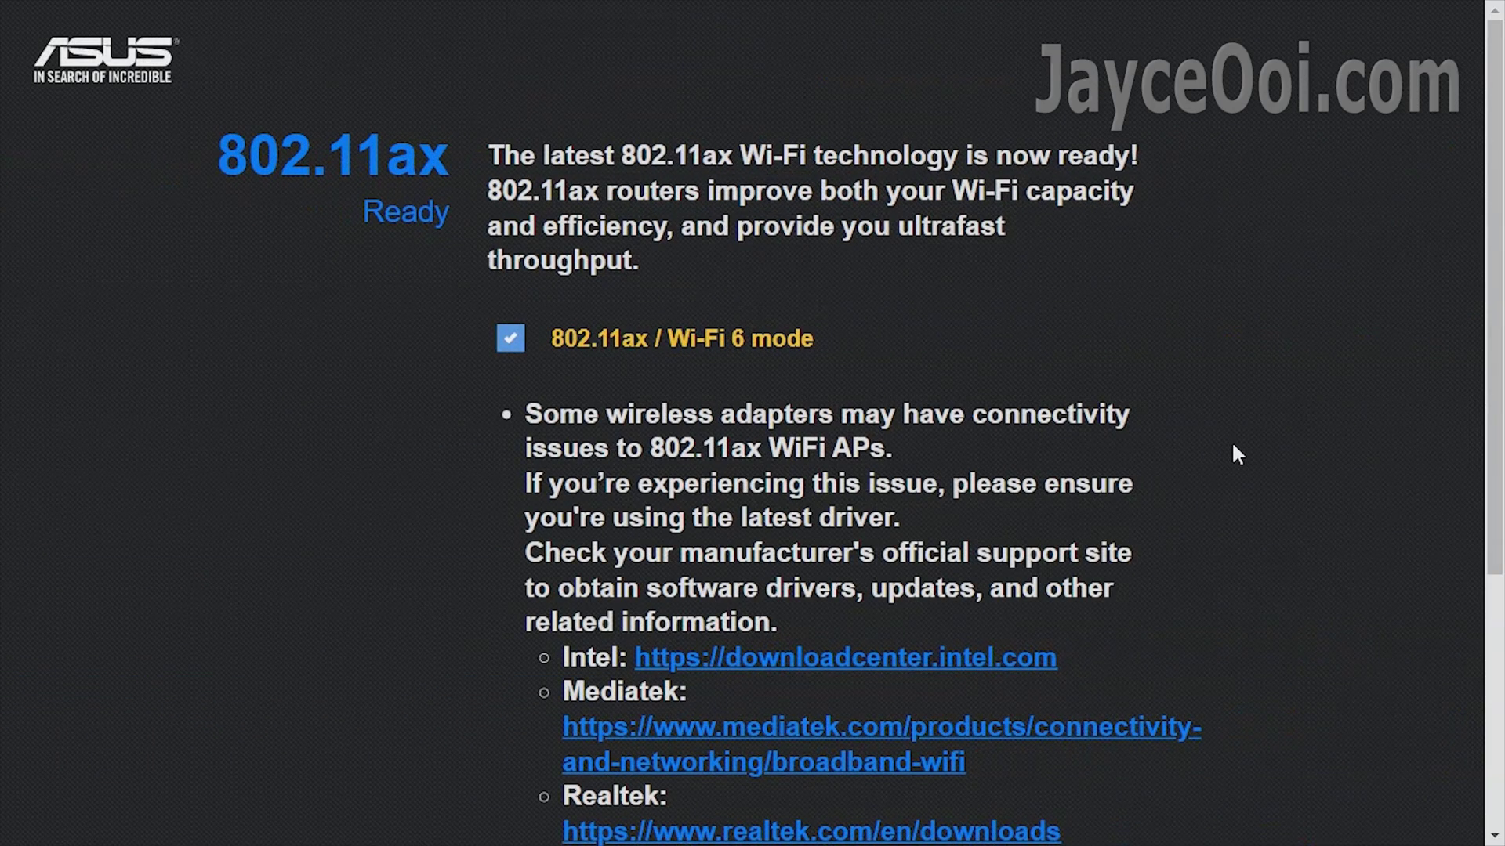
{"action": "scroll", "coordinate": [1231, 441], "scroll_direction": "down", "scroll_amount": 3}
Keep Wi-Fi 6 mode and set the router login to admin with a new password.
{"action": "left_click", "coordinate": [1091, 562]}
{"action": "left_click", "coordinate": [1068, 314]}
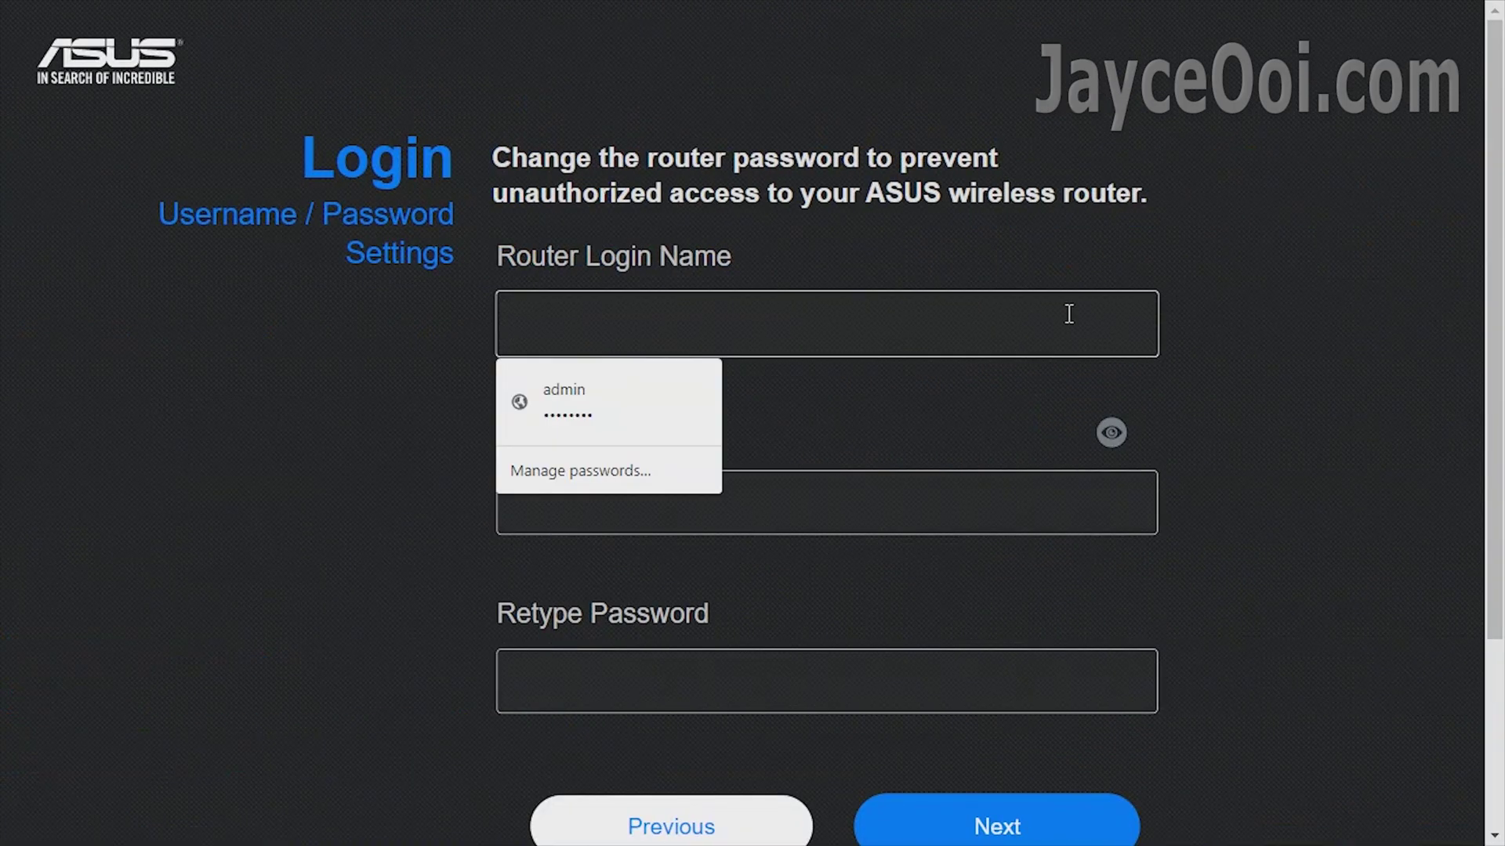
{"action": "type", "text": "admin"}
{"action": "key", "text": "Tab"}
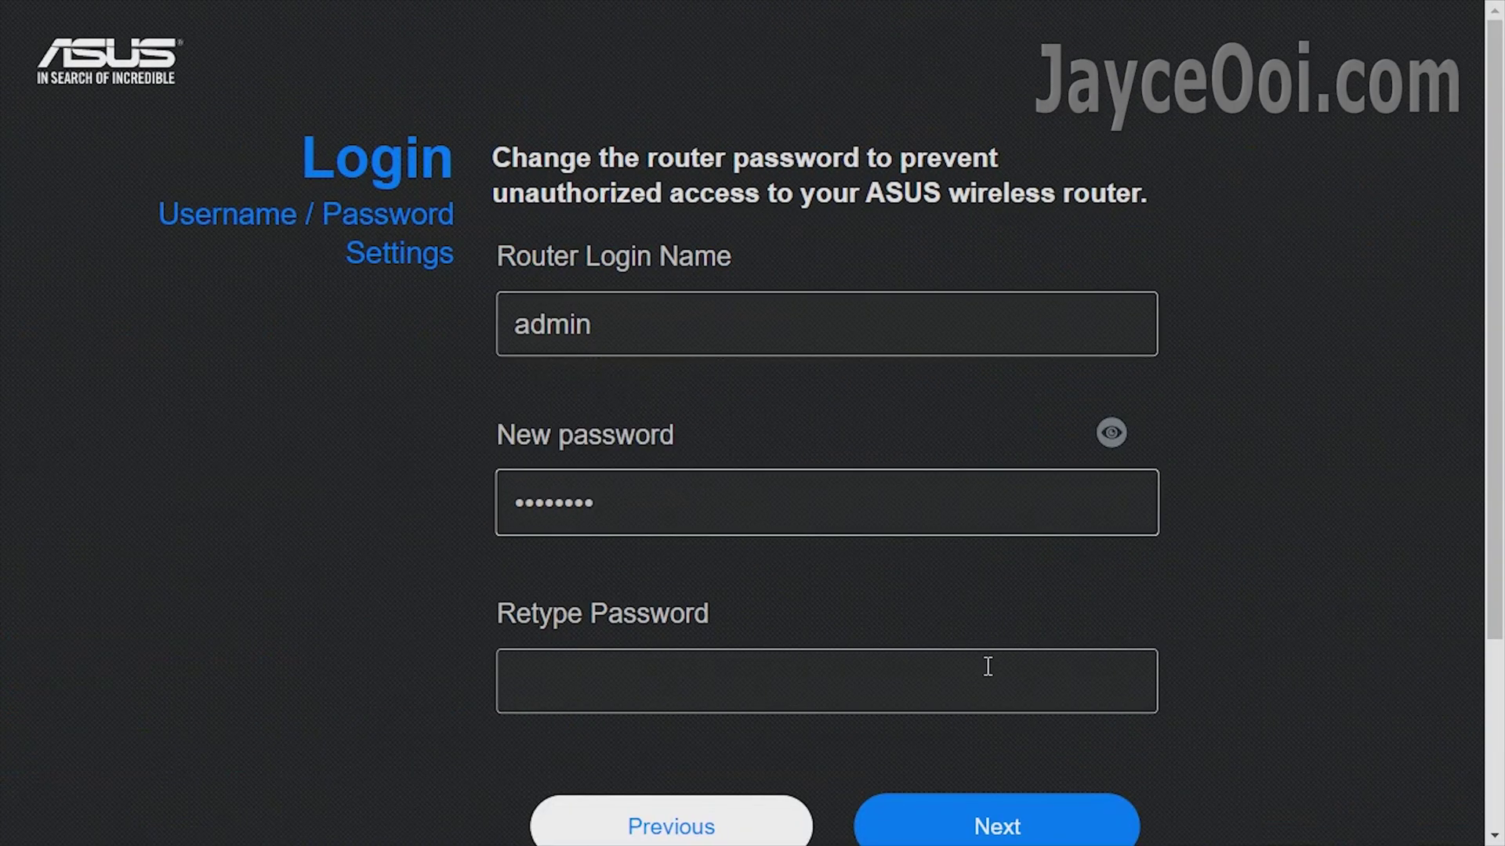
{"action": "left_click", "coordinate": [988, 666]}
{"action": "type", "text": "password"}
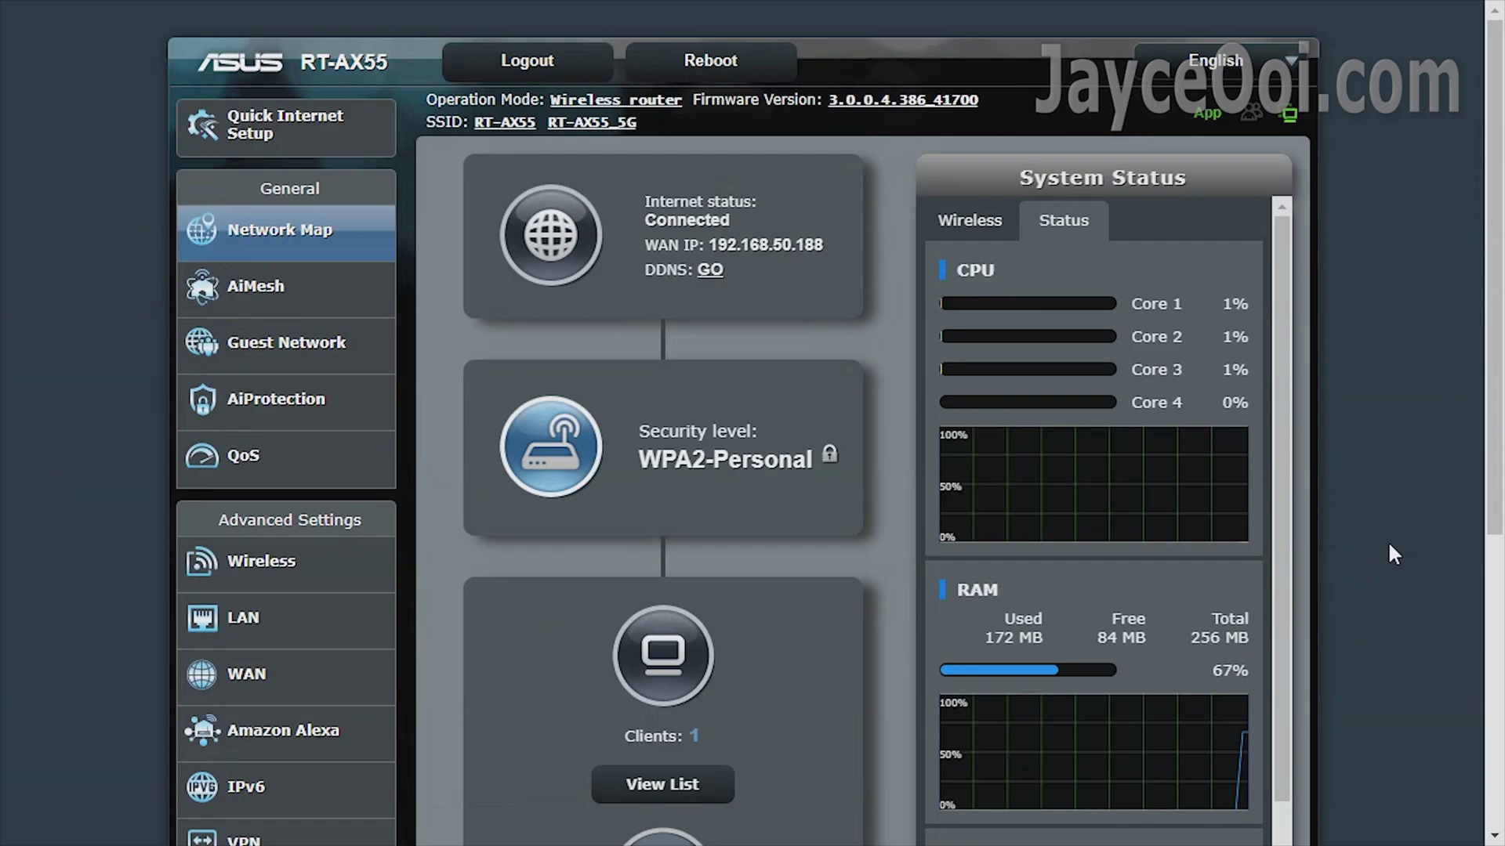
{"action": "scroll", "coordinate": [1387, 540], "scroll_direction": "down", "scroll_amount": 5}
{"action": "scroll", "coordinate": [1388, 538], "scroll_direction": "down", "scroll_amount": 5}
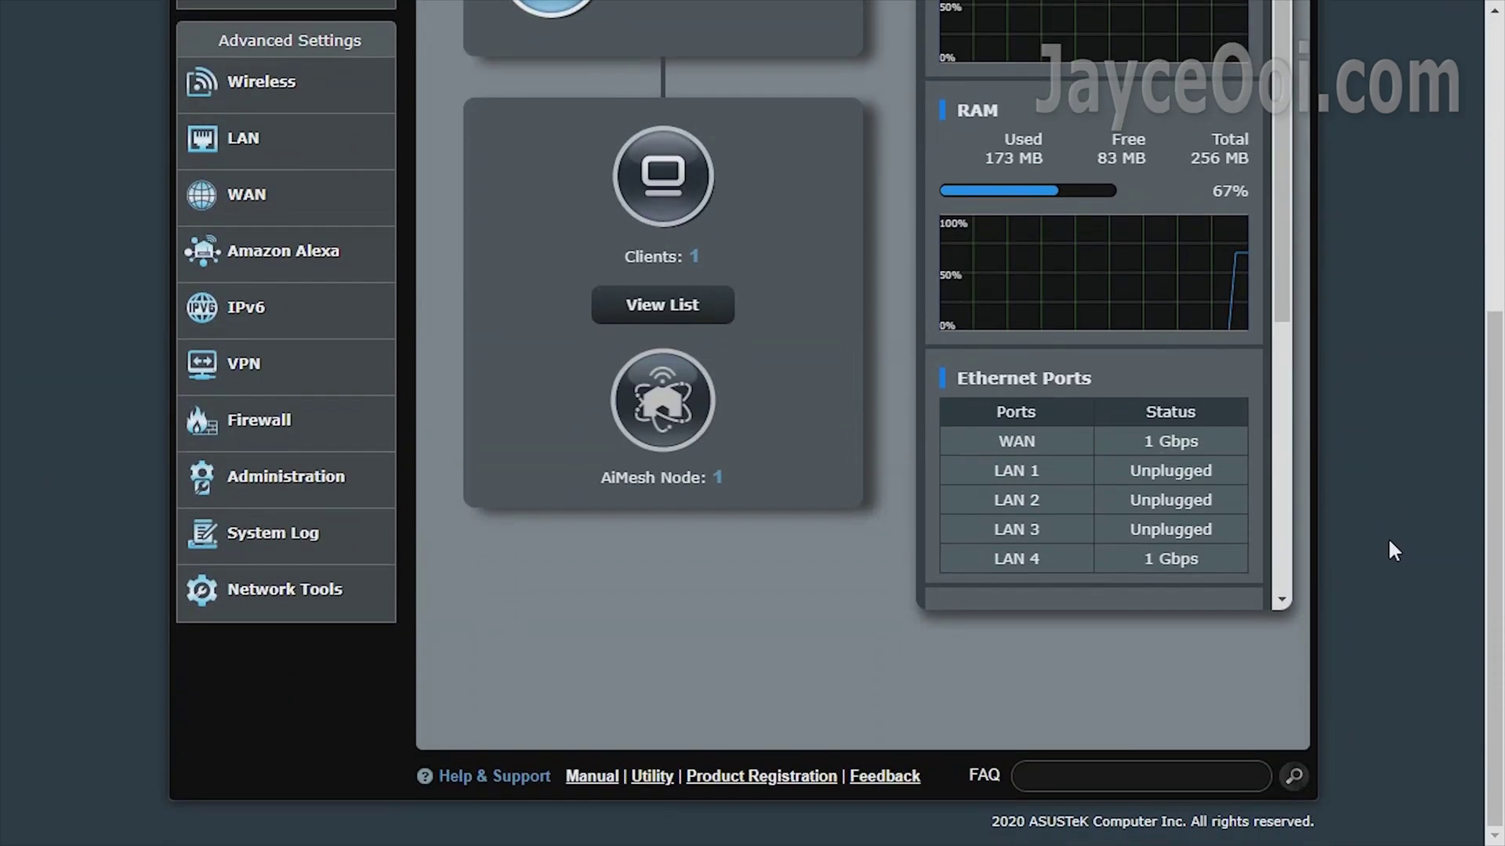
{"action": "scroll", "coordinate": [1388, 537], "scroll_direction": "up", "scroll_amount": 5}
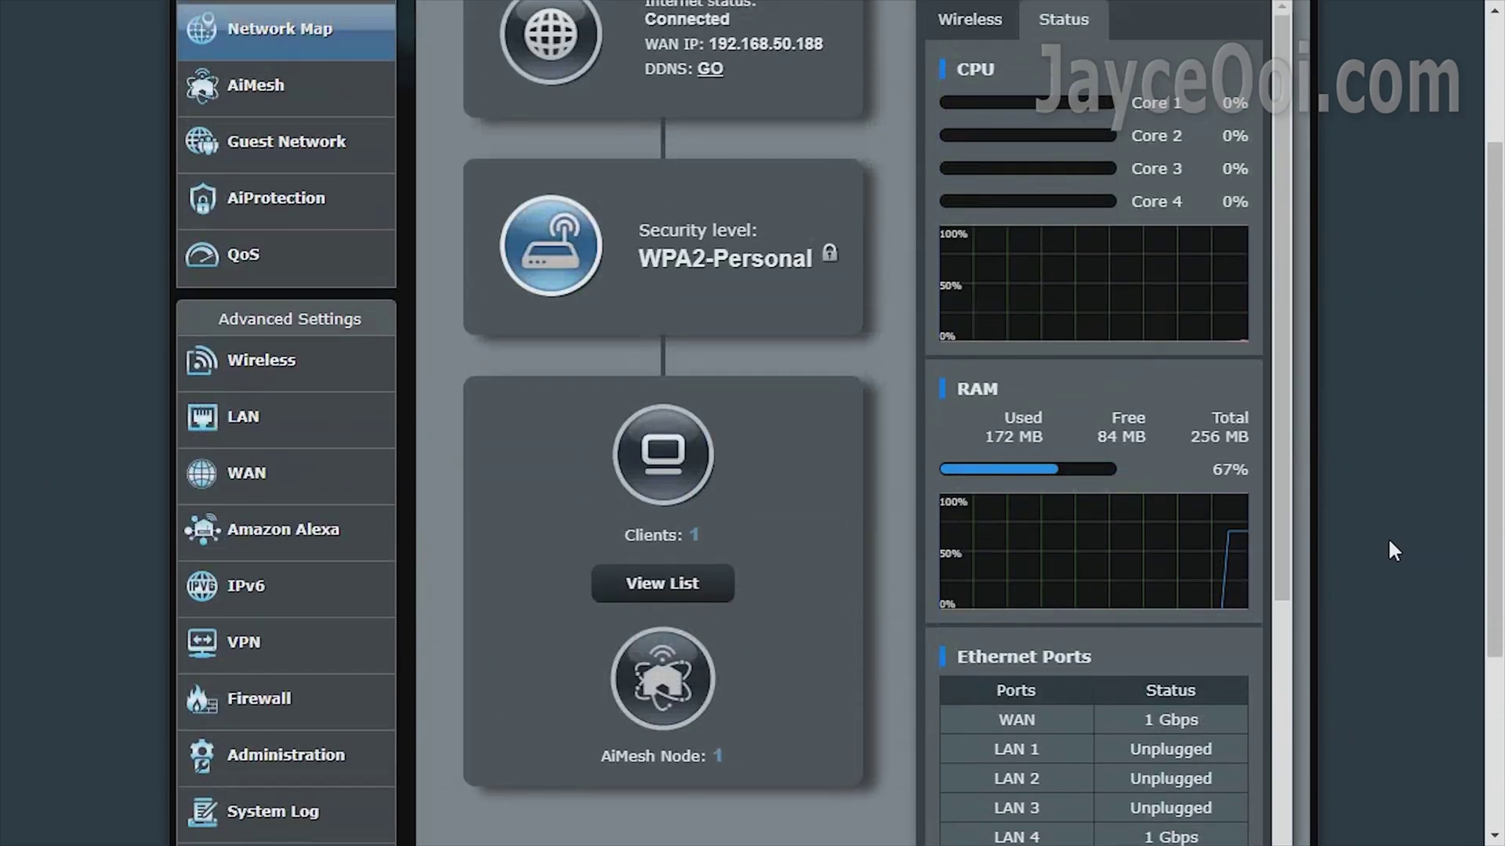
{"action": "scroll", "coordinate": [1387, 537], "scroll_direction": "up", "scroll_amount": 5}
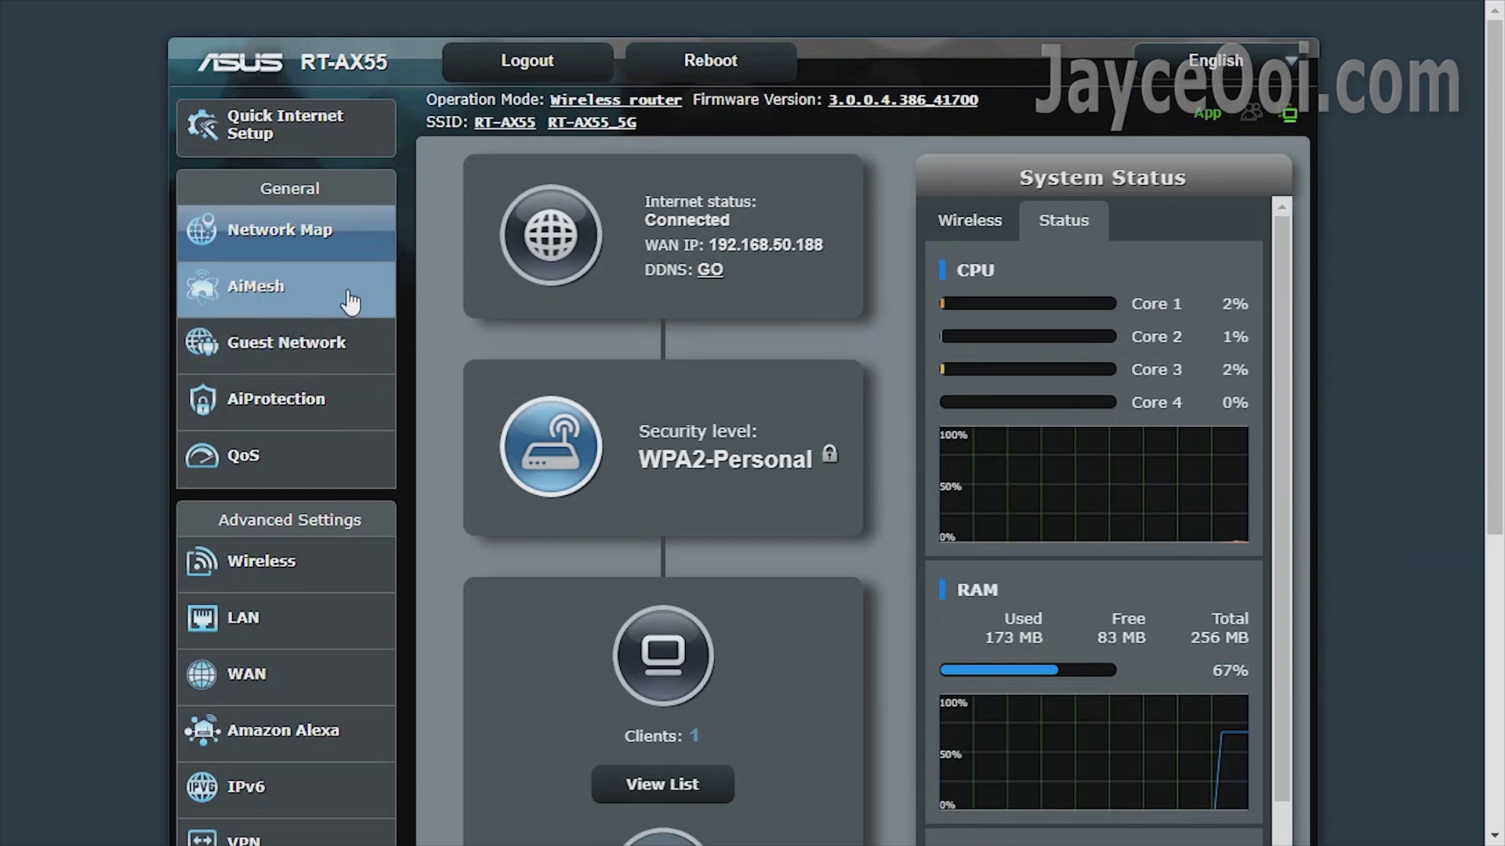
In AiMesh, select the second RT-AX55 node and view its Management settings.
{"action": "left_click", "coordinate": [285, 286]}
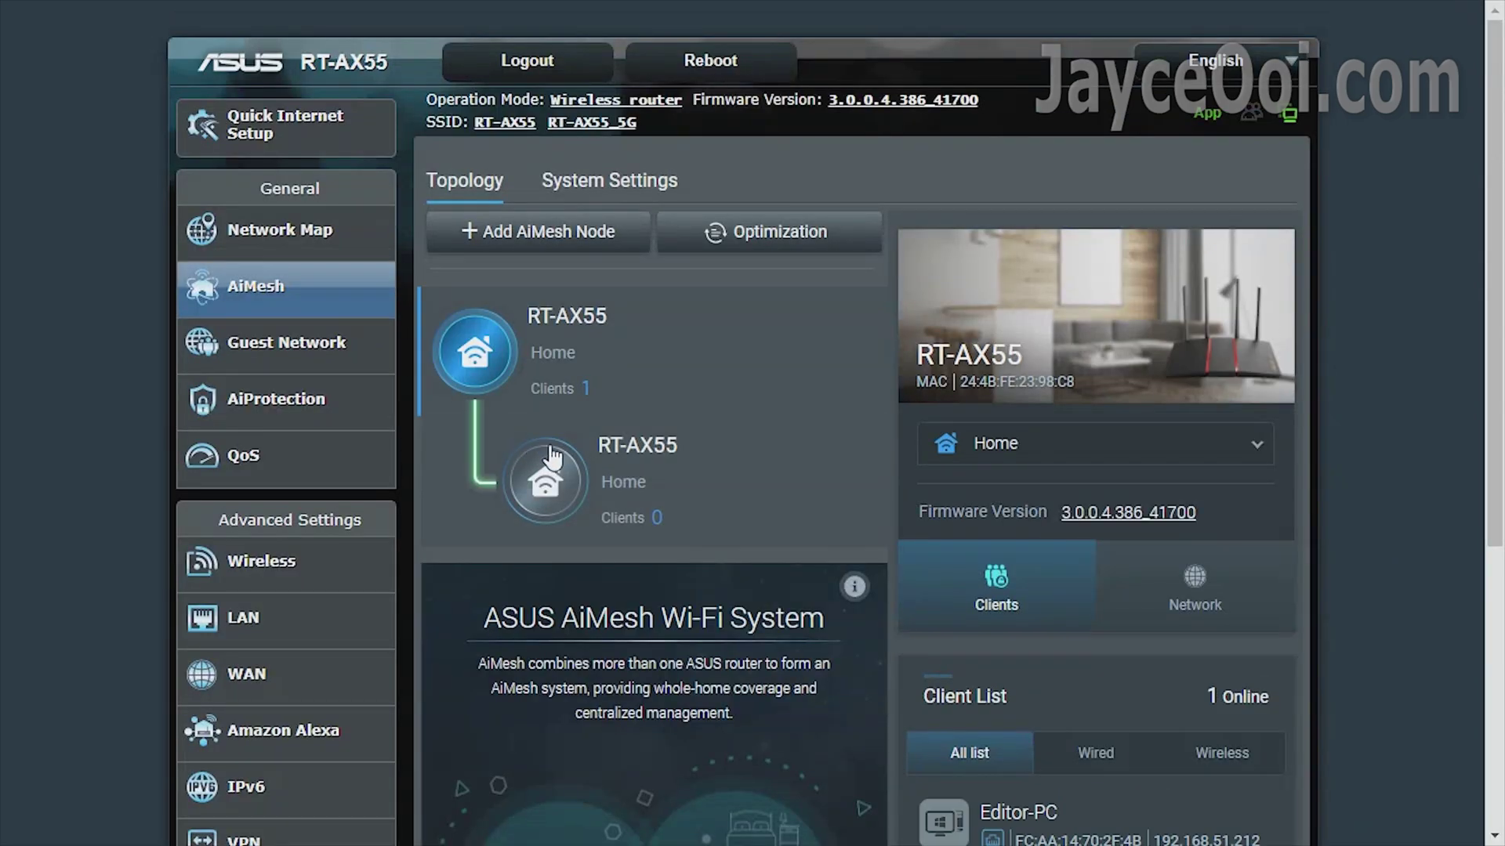
{"action": "left_click", "coordinate": [568, 484]}
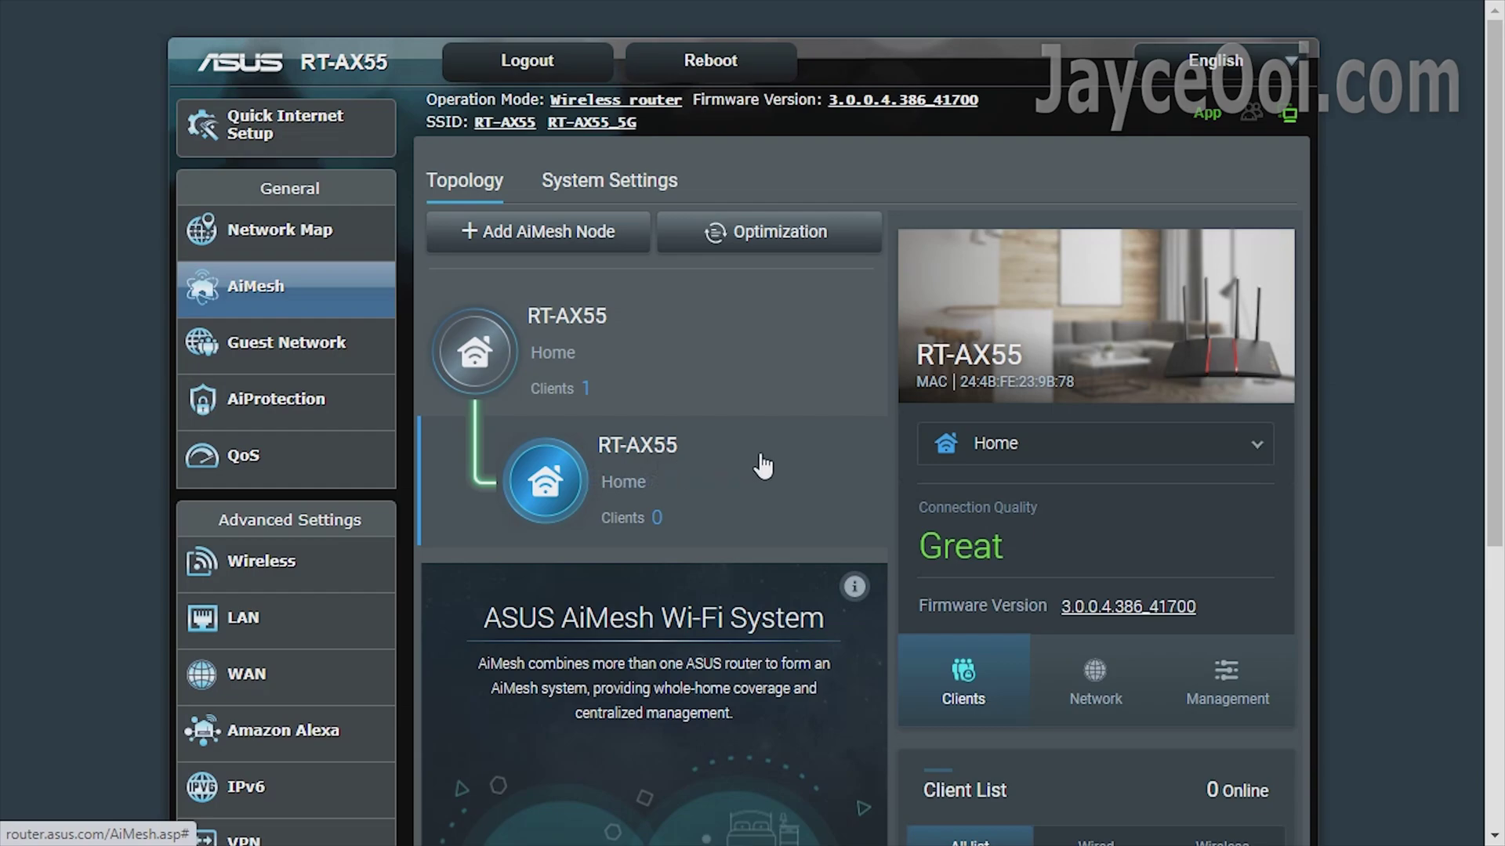
{"action": "scroll", "coordinate": [894, 476], "scroll_direction": "down", "scroll_amount": 2}
{"action": "scroll", "coordinate": [894, 477], "scroll_direction": "down", "scroll_amount": 1}
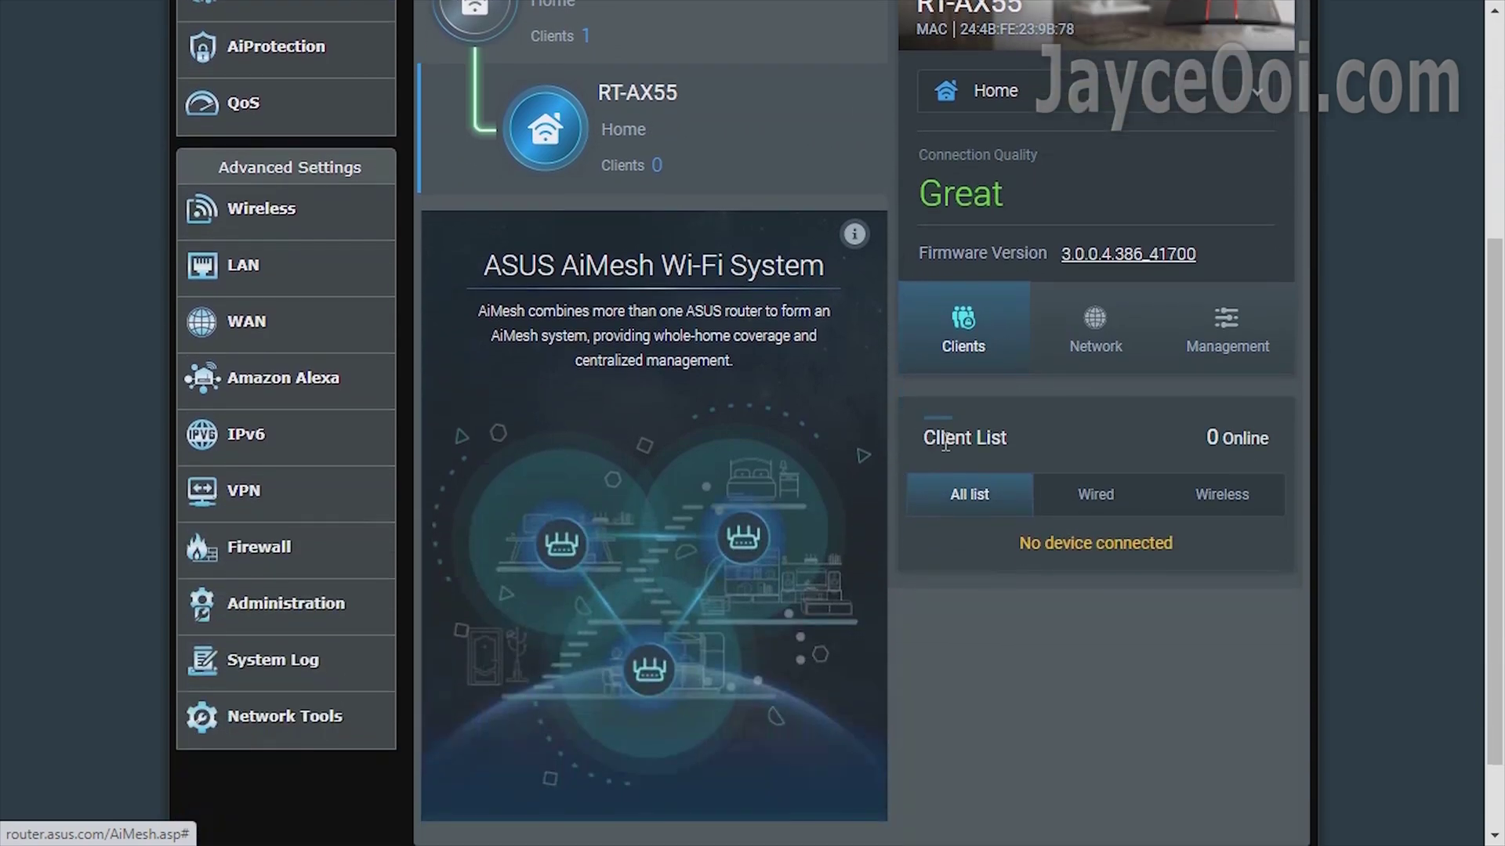
{"action": "left_click", "coordinate": [1268, 353]}
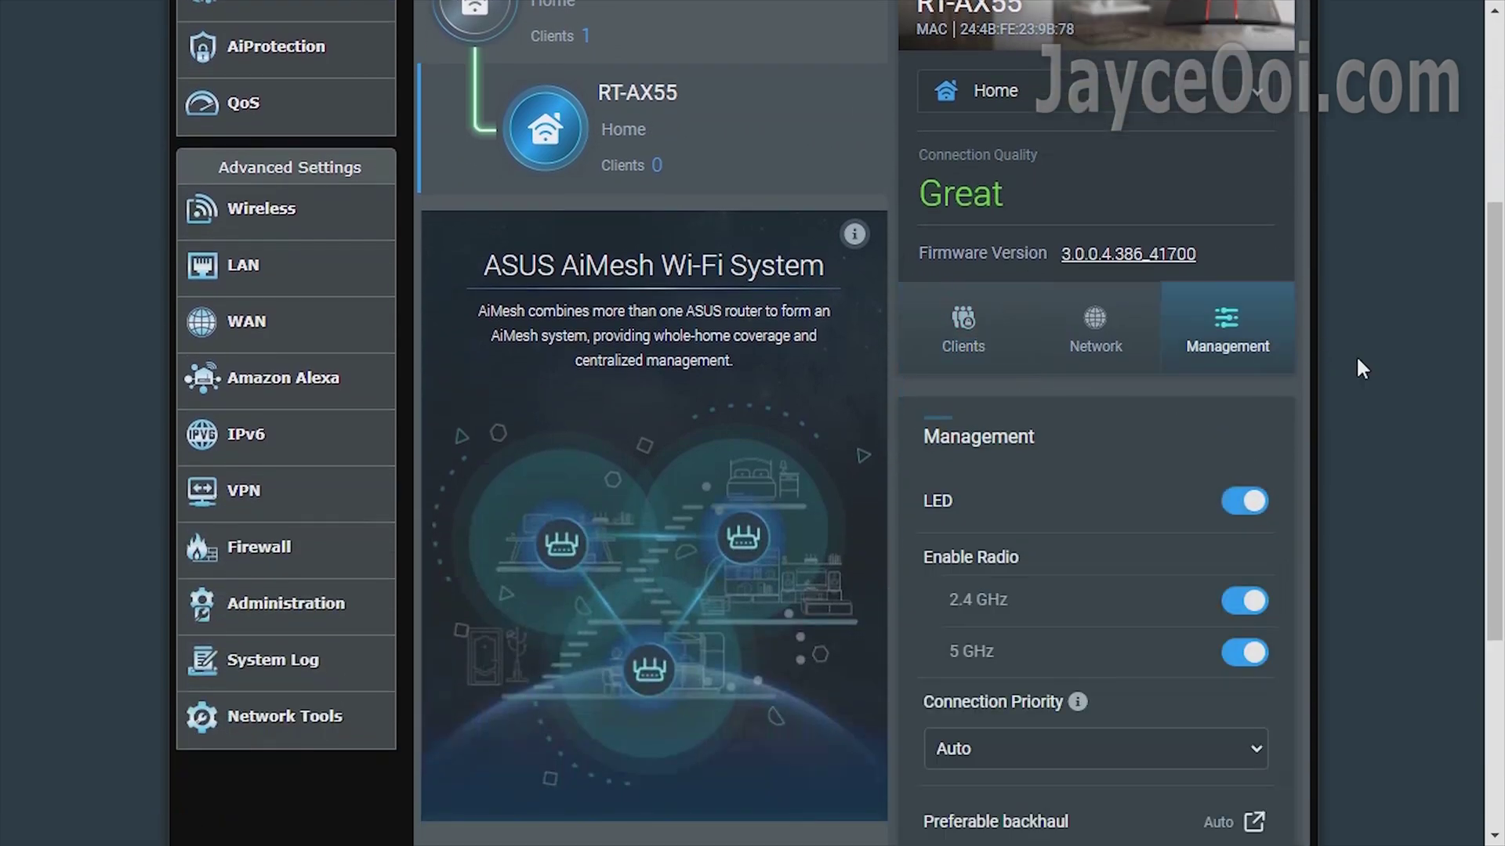
{"action": "scroll", "coordinate": [1355, 354], "scroll_direction": "down", "scroll_amount": 3}
{"action": "scroll", "coordinate": [1355, 355], "scroll_direction": "up", "scroll_amount": 3}
{"action": "scroll", "coordinate": [1356, 354], "scroll_direction": "up", "scroll_amount": 3}
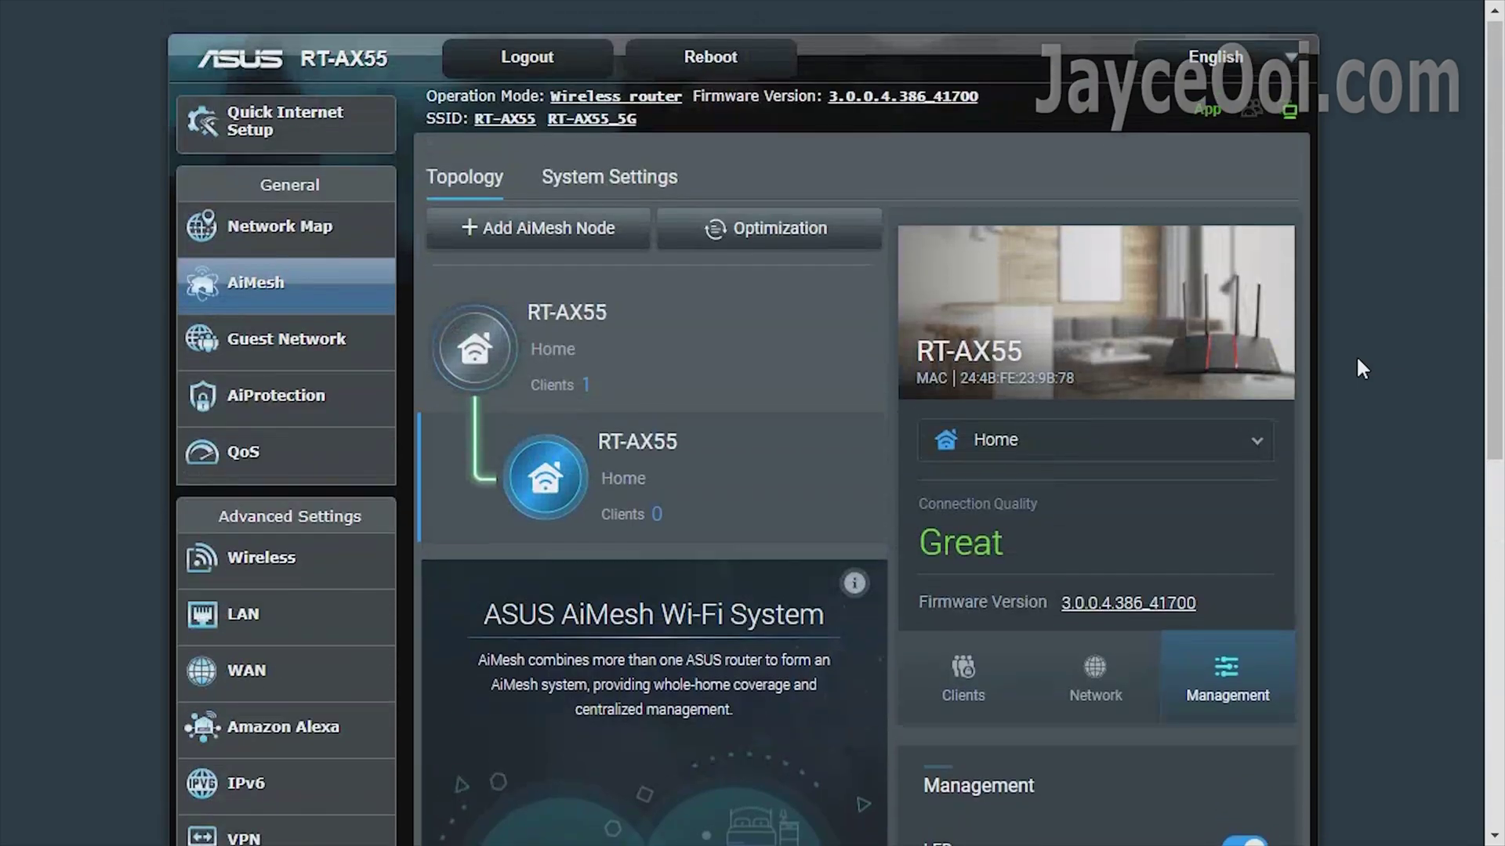
Browse the Guest Network, AiProtection and QoS pages.
{"action": "left_click", "coordinate": [341, 353]}
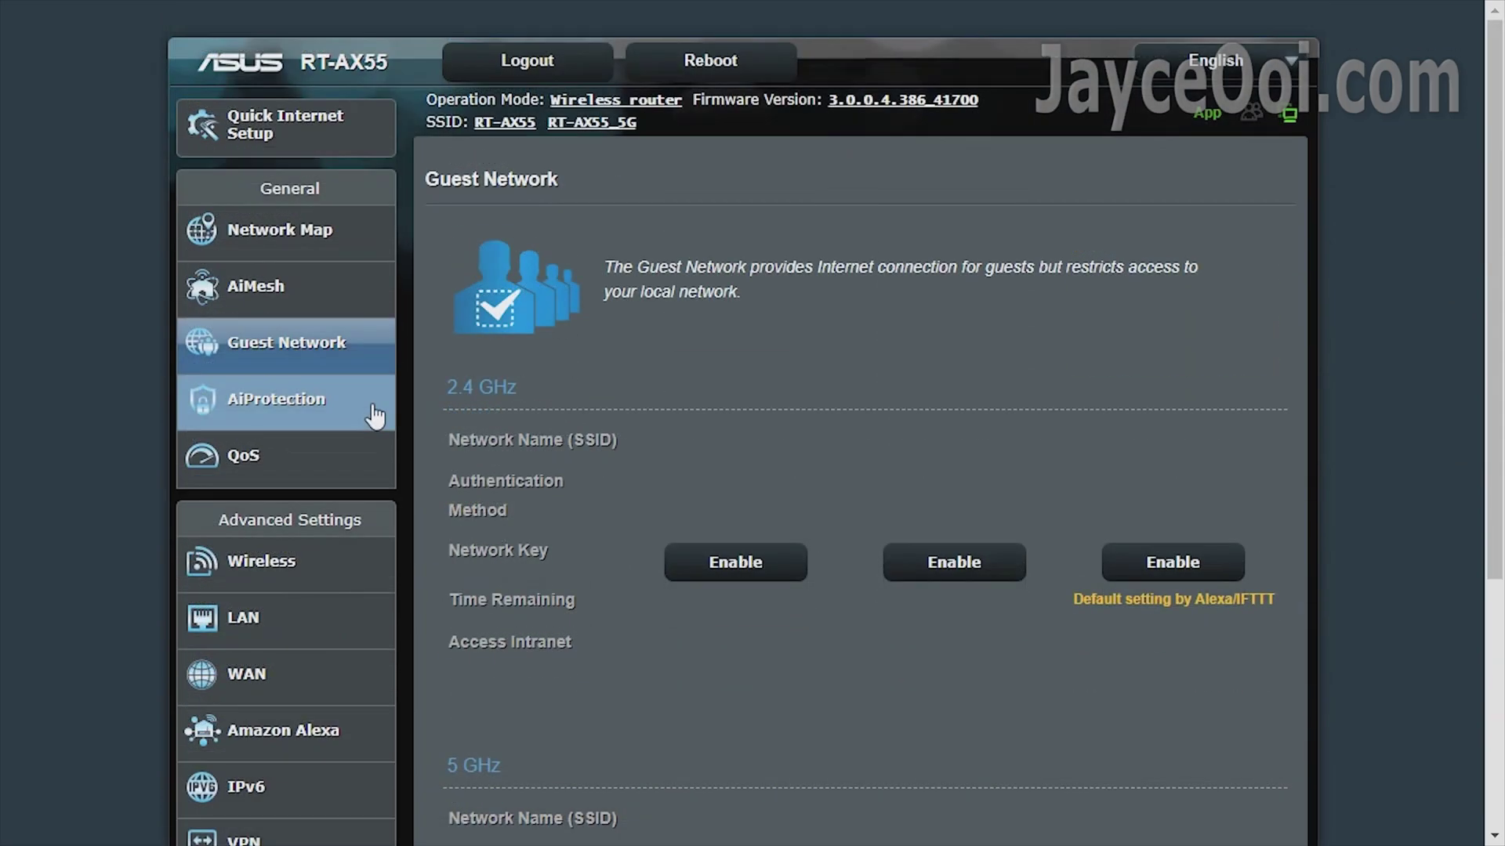
{"action": "left_click", "coordinate": [375, 413]}
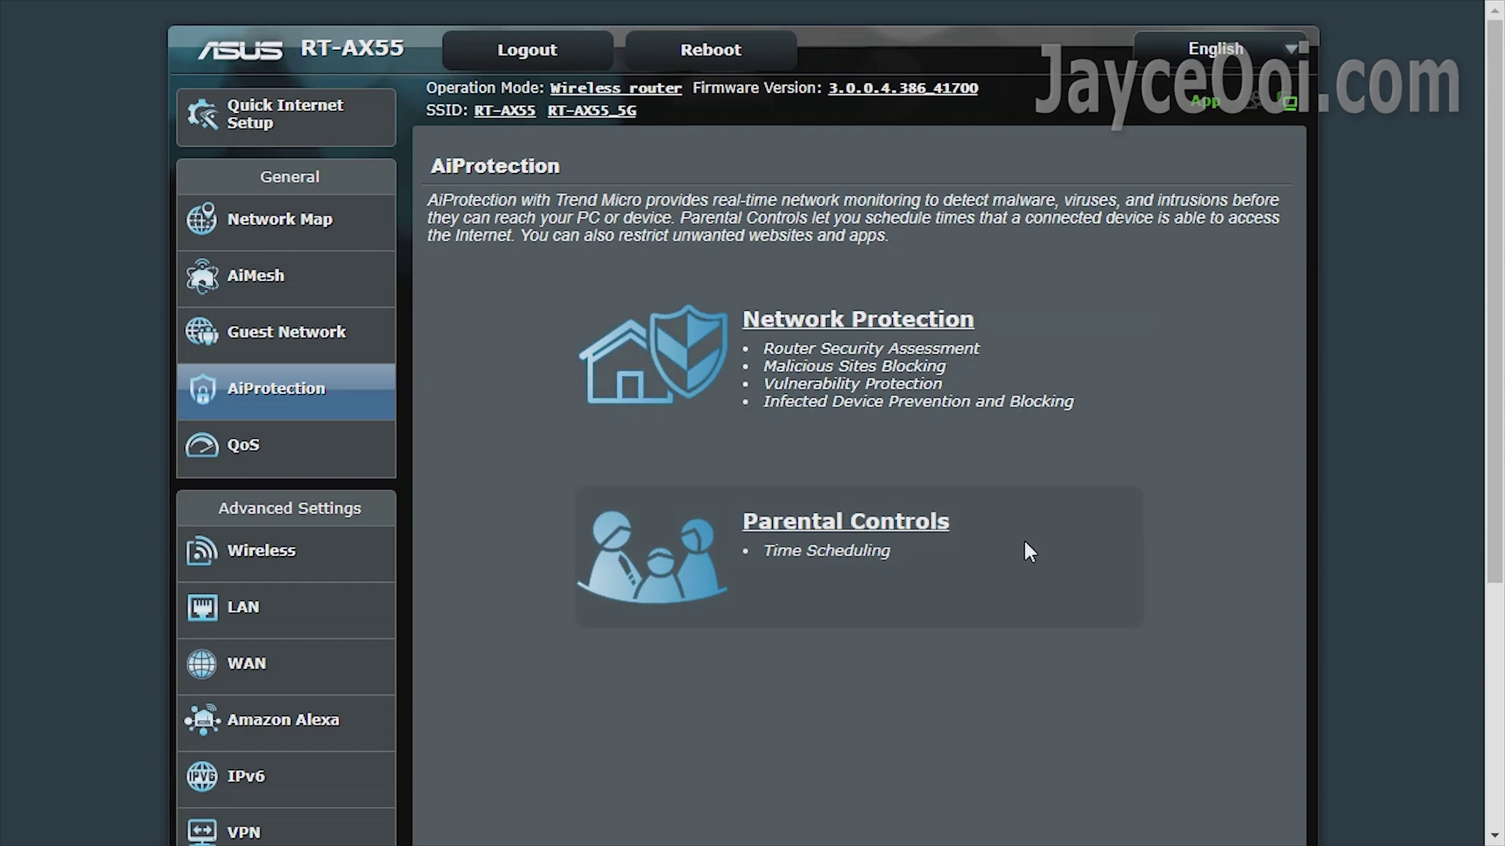
{"action": "left_click", "coordinate": [368, 467]}
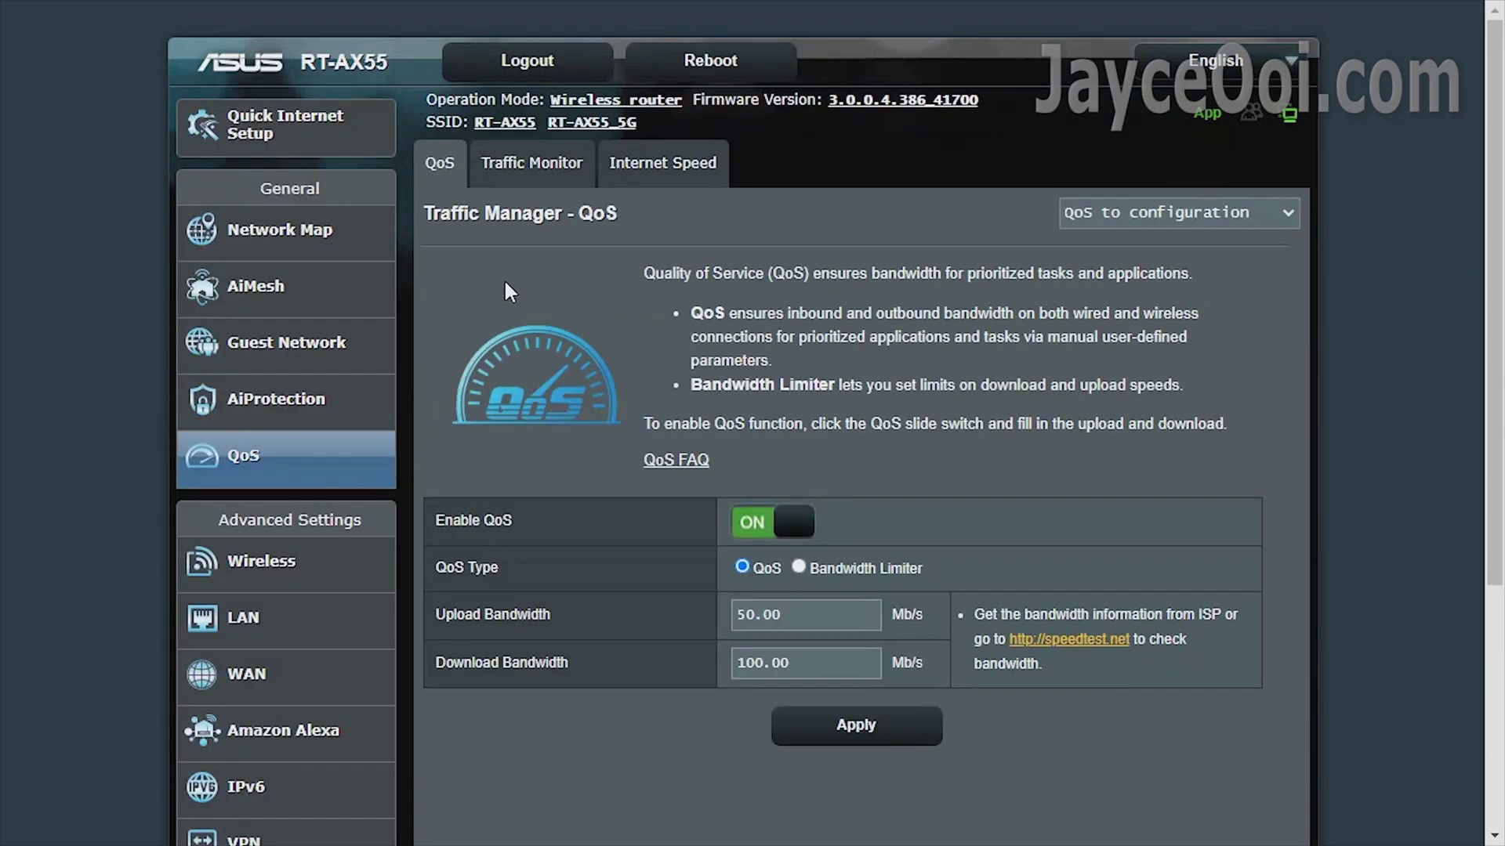
View Traffic Monitor and the Internet Speed result (97.77/47.71 Mbps), then LAN settings.
{"action": "left_click", "coordinate": [531, 162]}
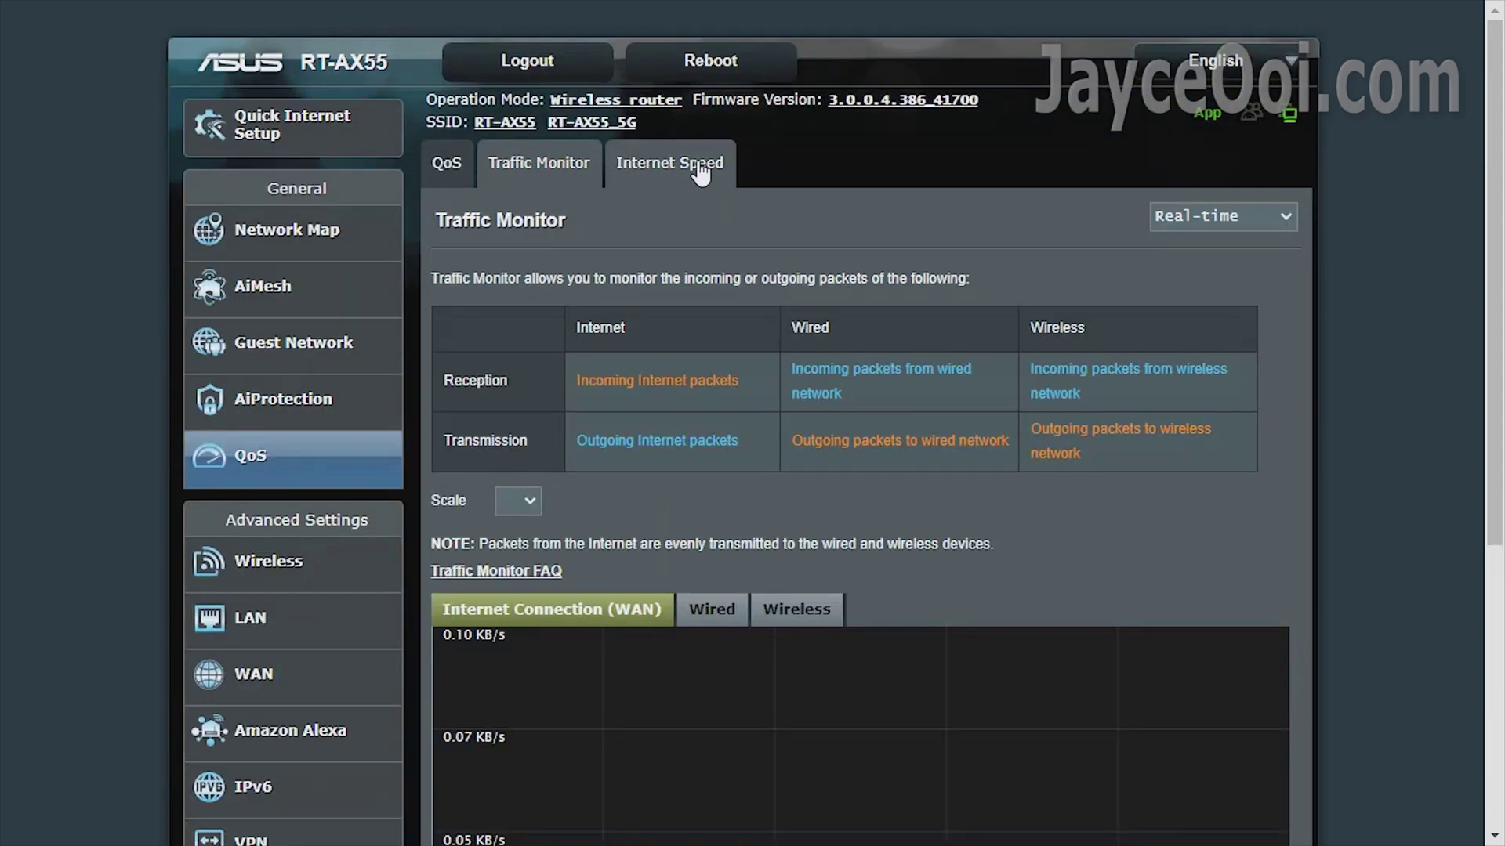
{"action": "left_click", "coordinate": [712, 171]}
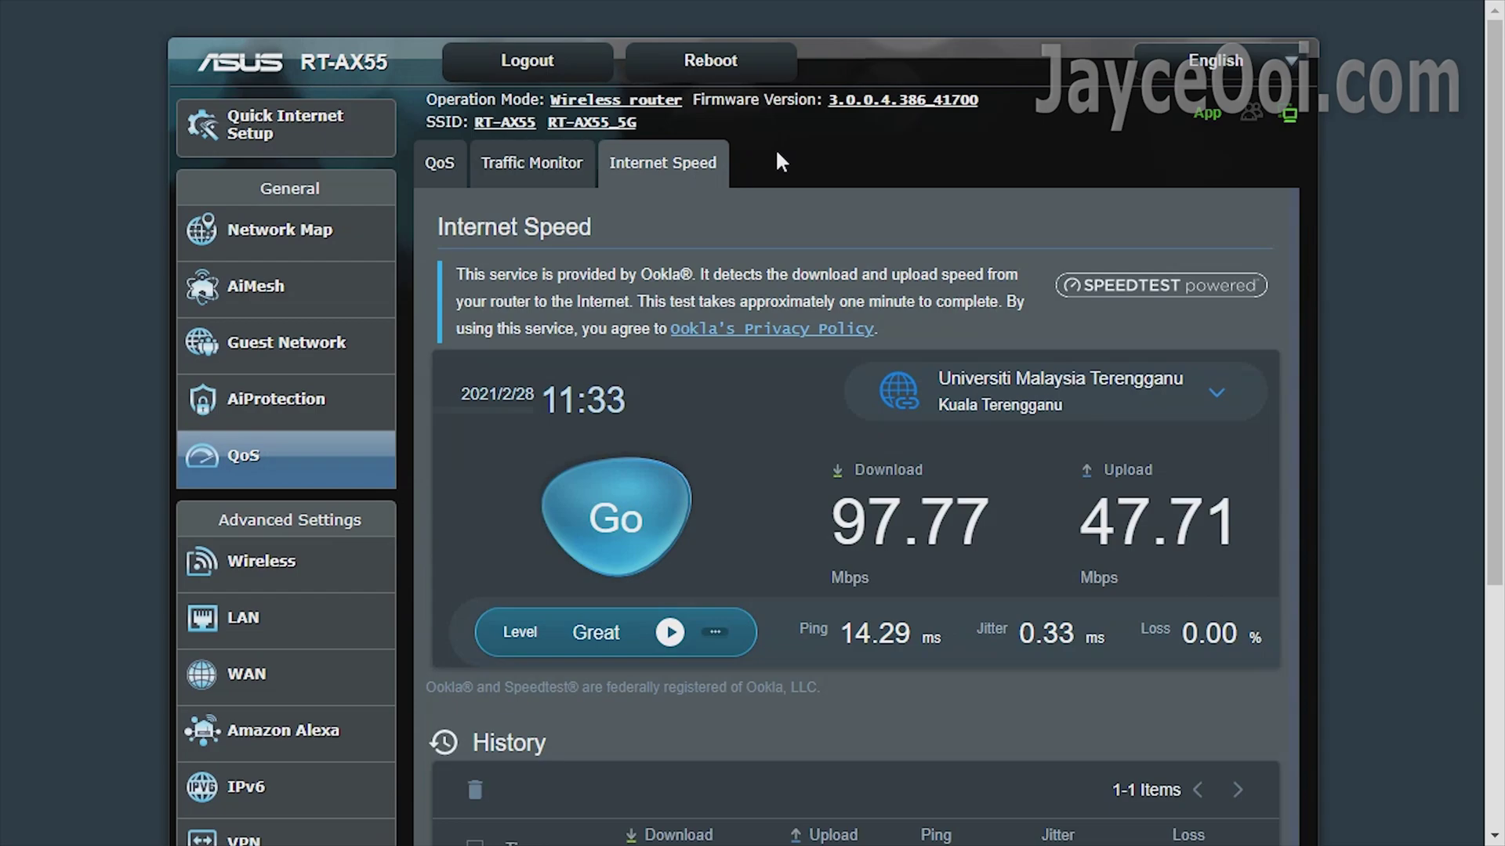
{"action": "left_click", "coordinate": [362, 630]}
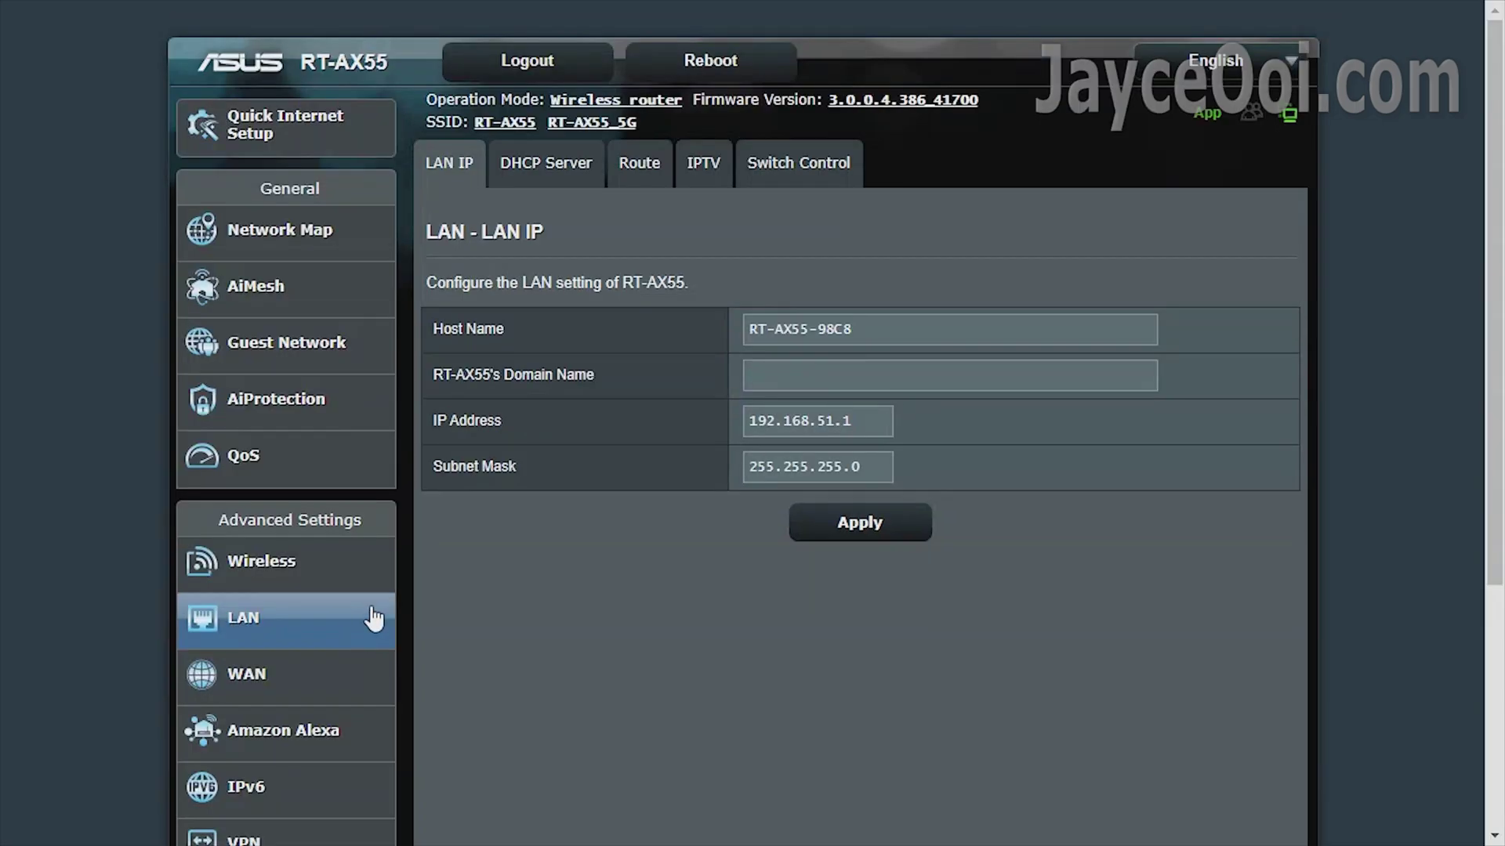
Check the IPTV ISP profile list, turn Dual WAN on, and view Amazon Alexa settings.
{"action": "left_click", "coordinate": [706, 165]}
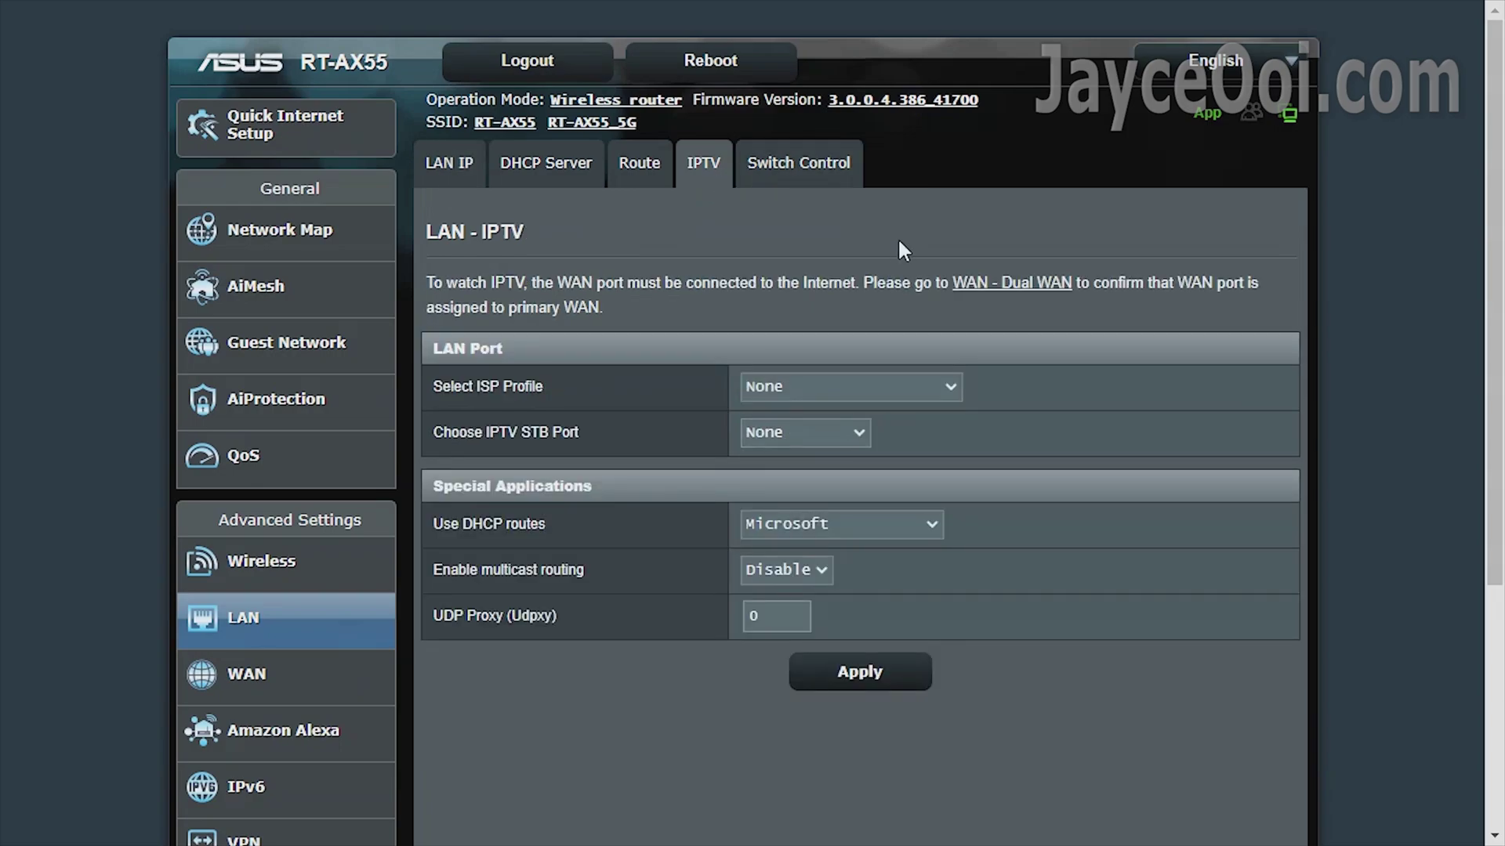
{"action": "left_click", "coordinate": [952, 388]}
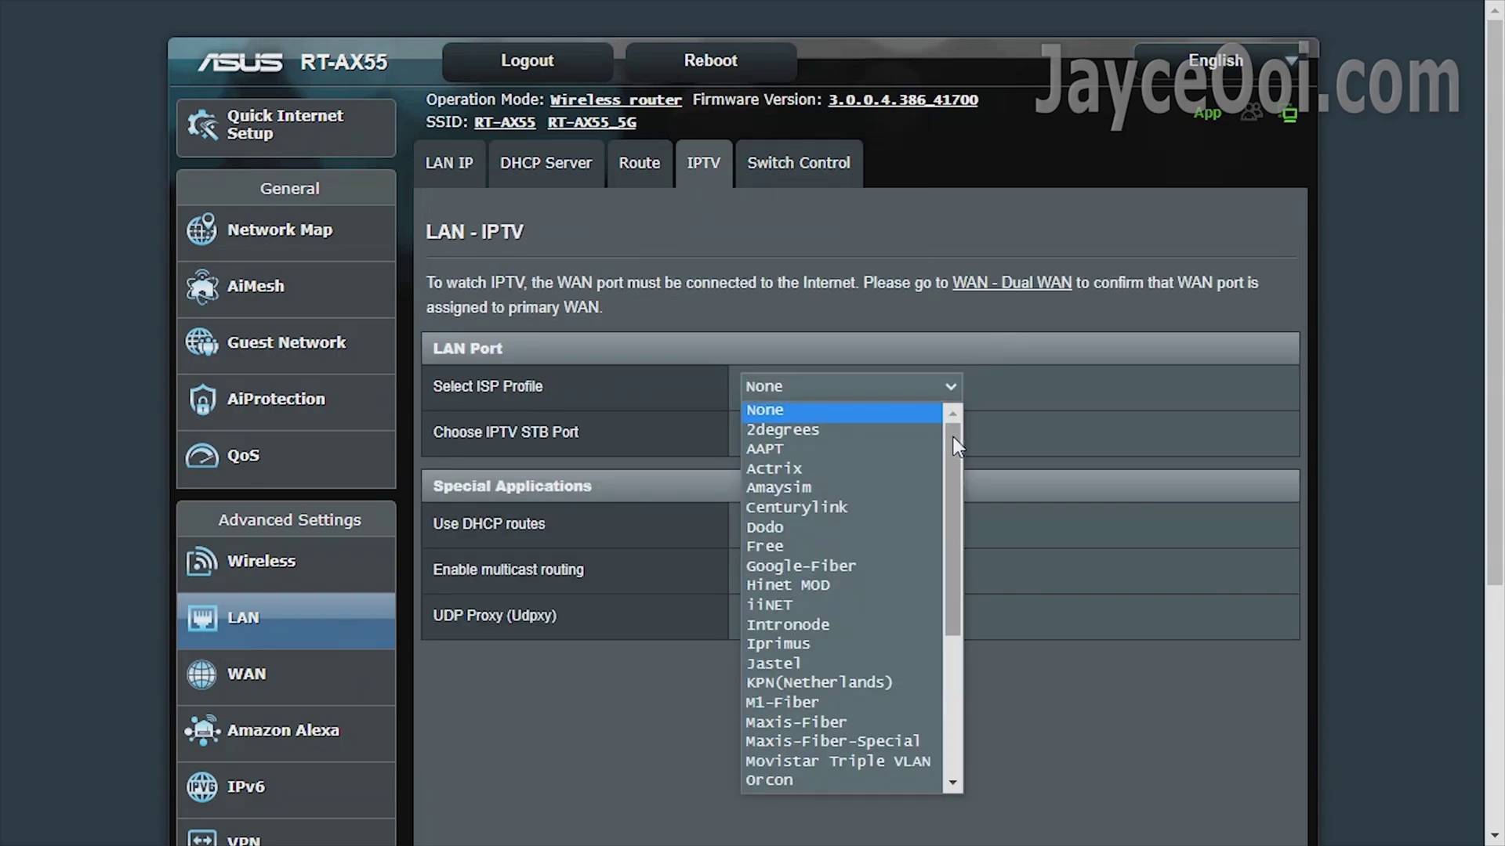
{"action": "left_click_drag", "start_coordinate": [953, 440], "coordinate": [960, 606]}
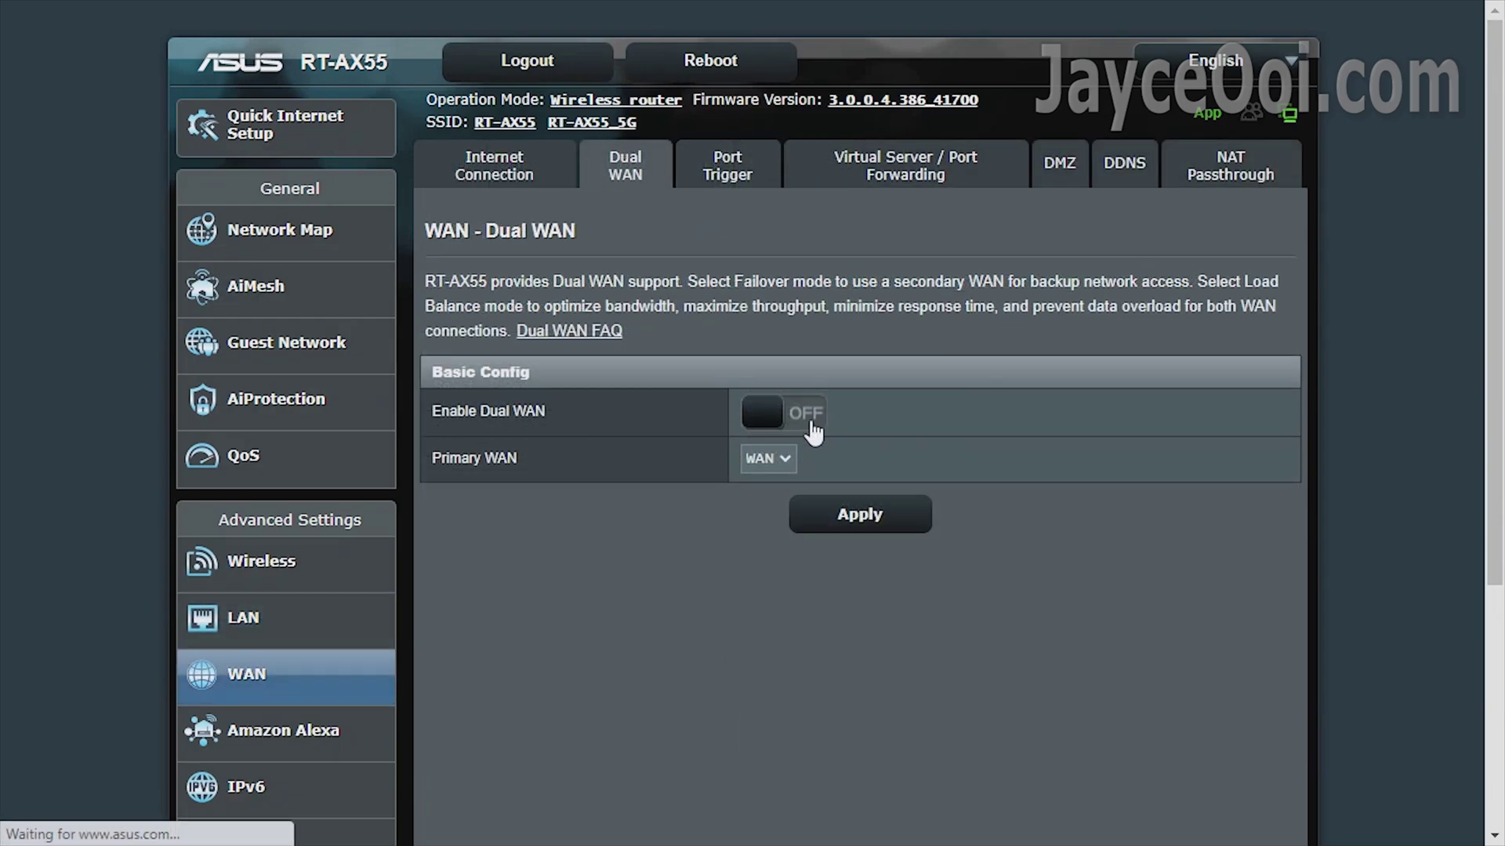
{"action": "left_click", "coordinate": [811, 414]}
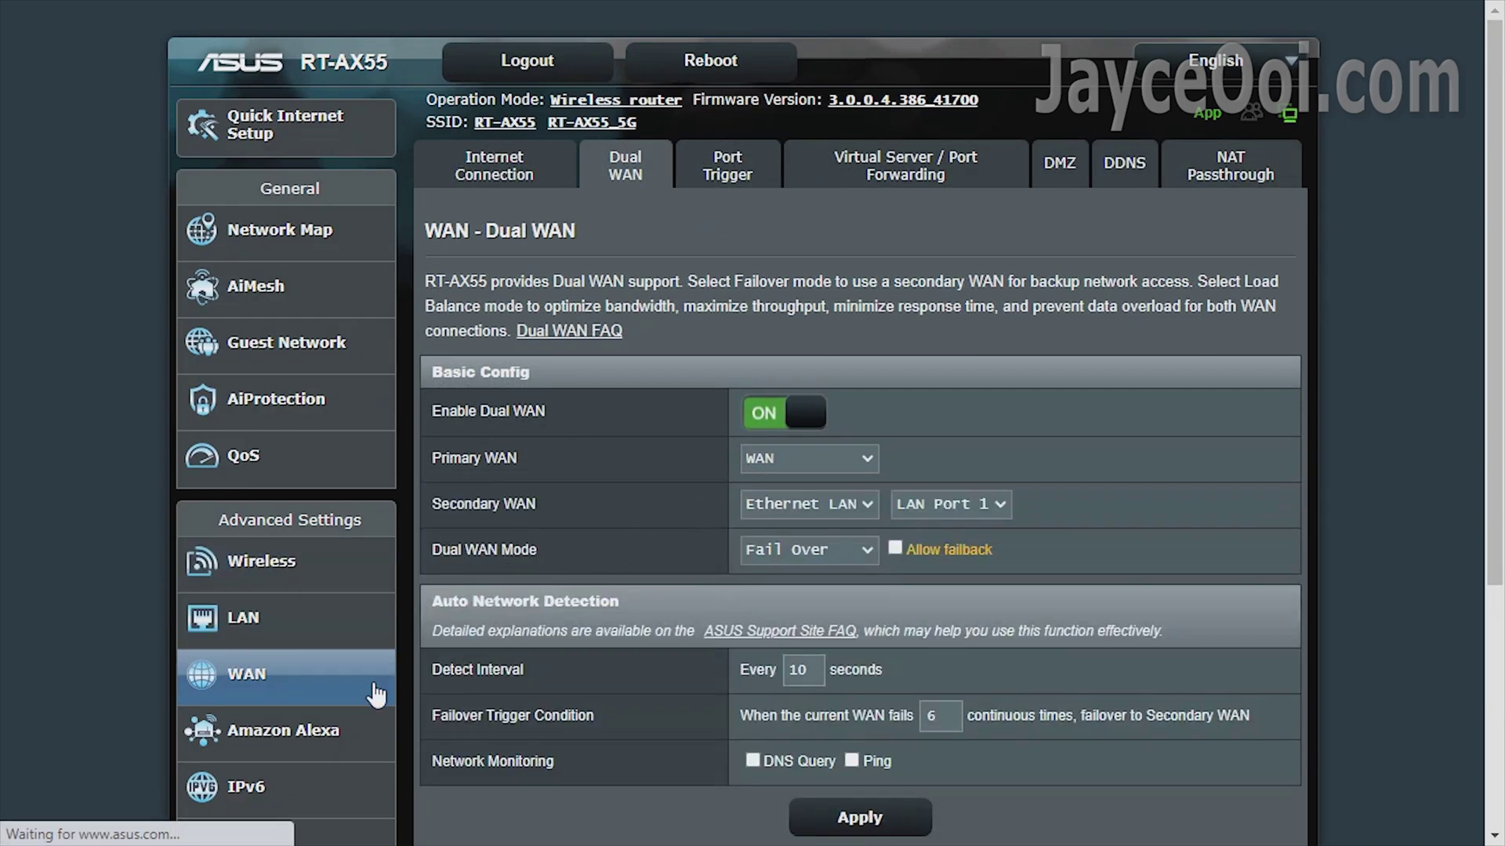
{"action": "left_click", "coordinate": [373, 746]}
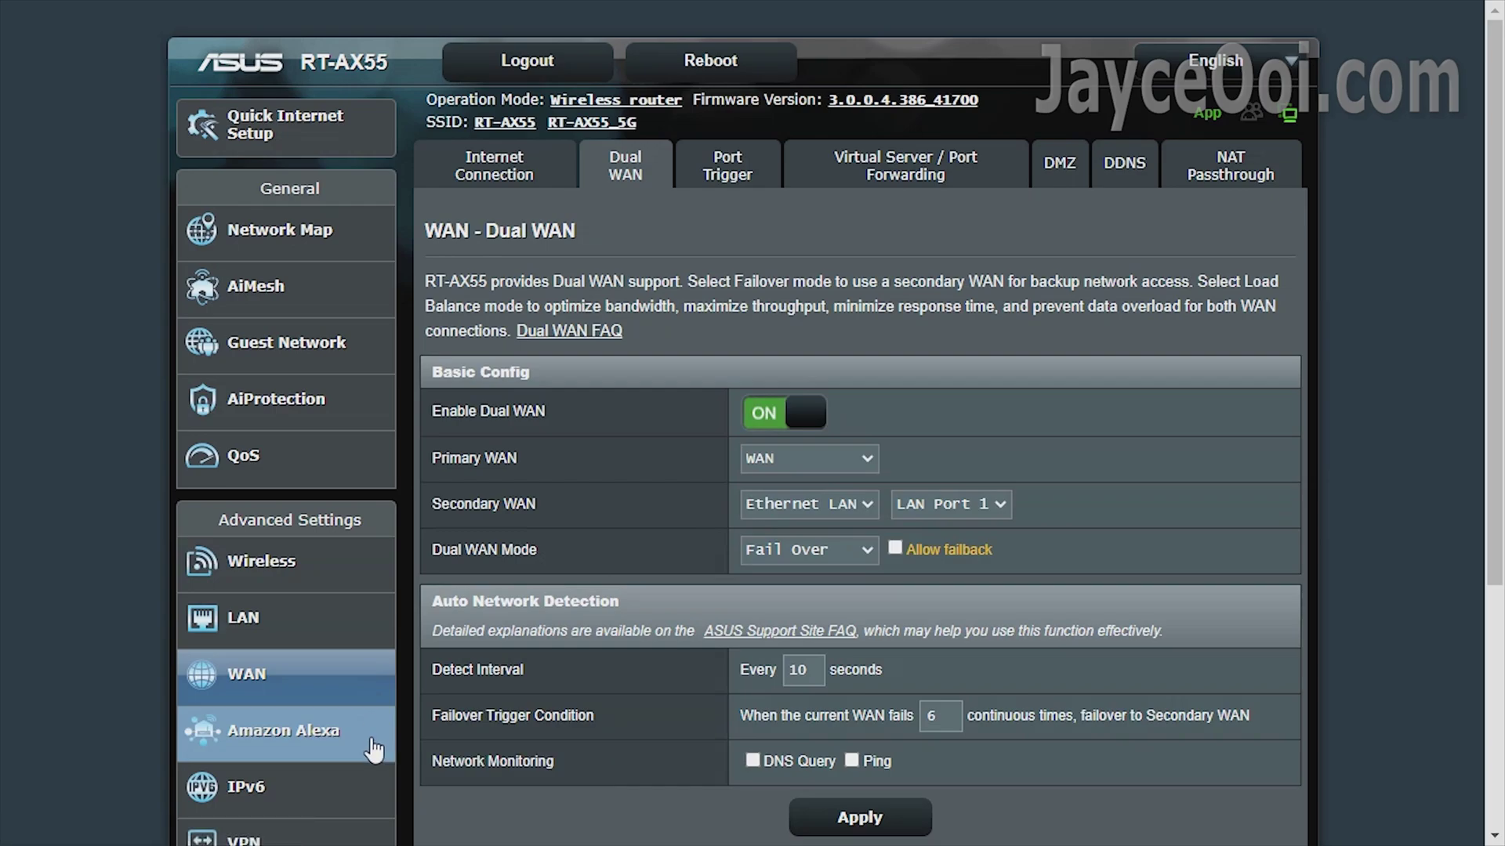
{"action": "scroll", "coordinate": [447, 453], "scroll_direction": "down", "scroll_amount": 1}
{"action": "scroll", "coordinate": [443, 439], "scroll_direction": "down", "scroll_amount": 3}
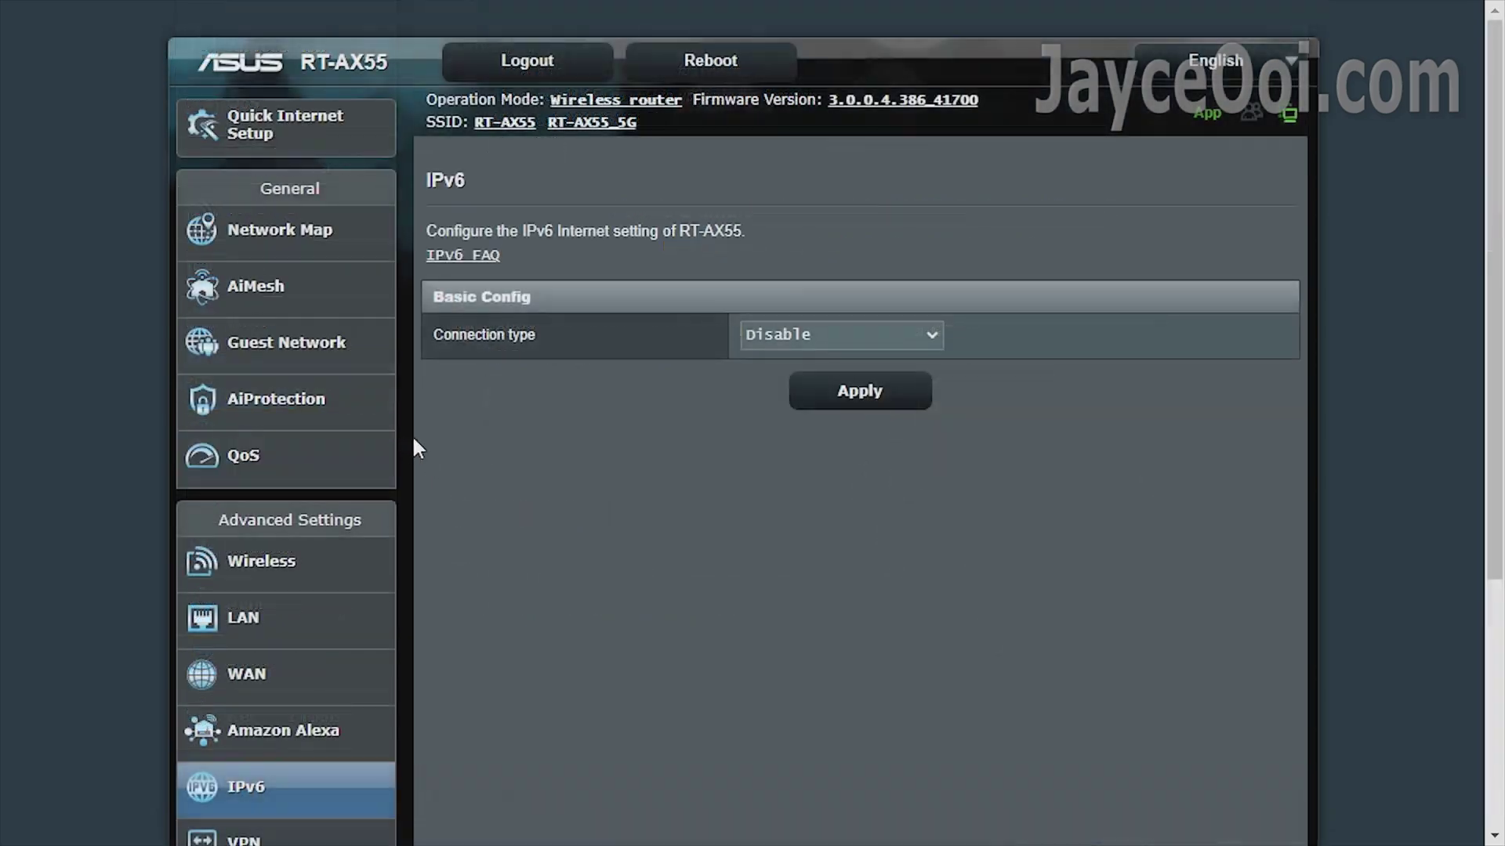
List IPv6 connection types, then view VPN Client, Instant Guard, Firewall and Administration pages.
{"action": "left_click", "coordinate": [840, 334]}
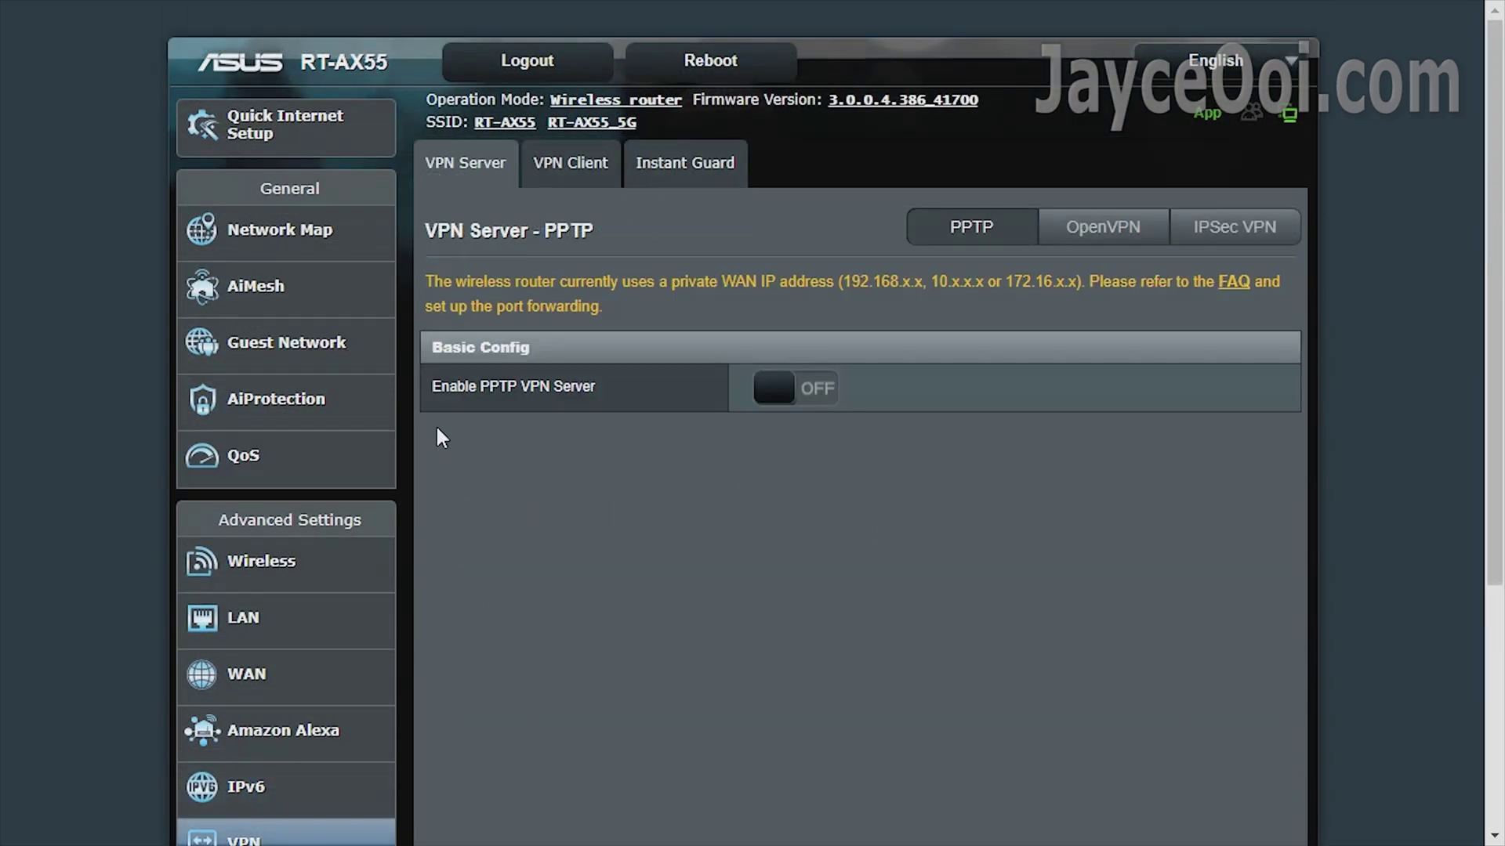
{"action": "left_click", "coordinate": [610, 176]}
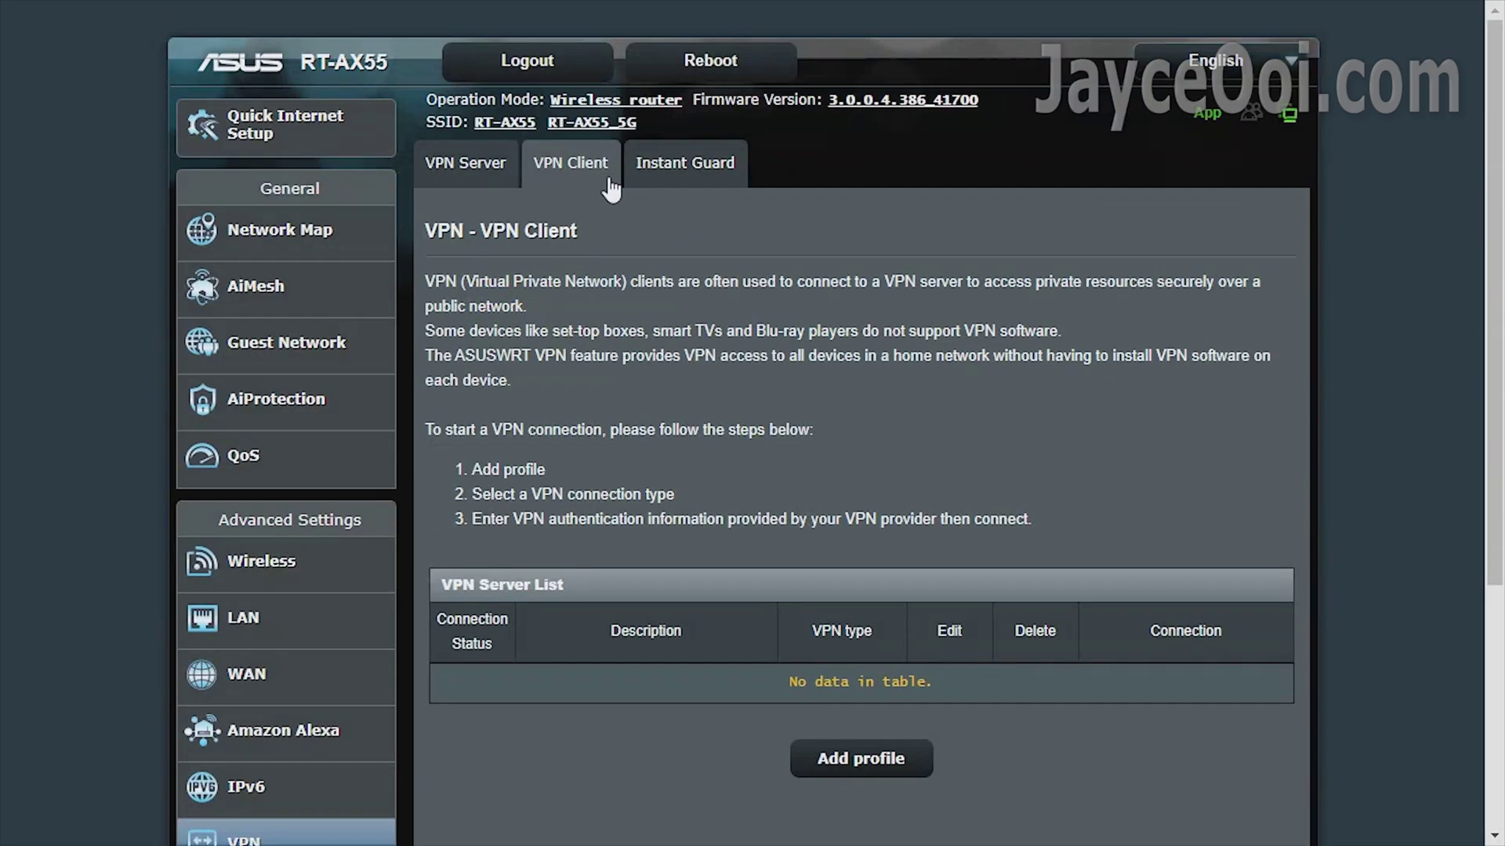
{"action": "left_click", "coordinate": [726, 186]}
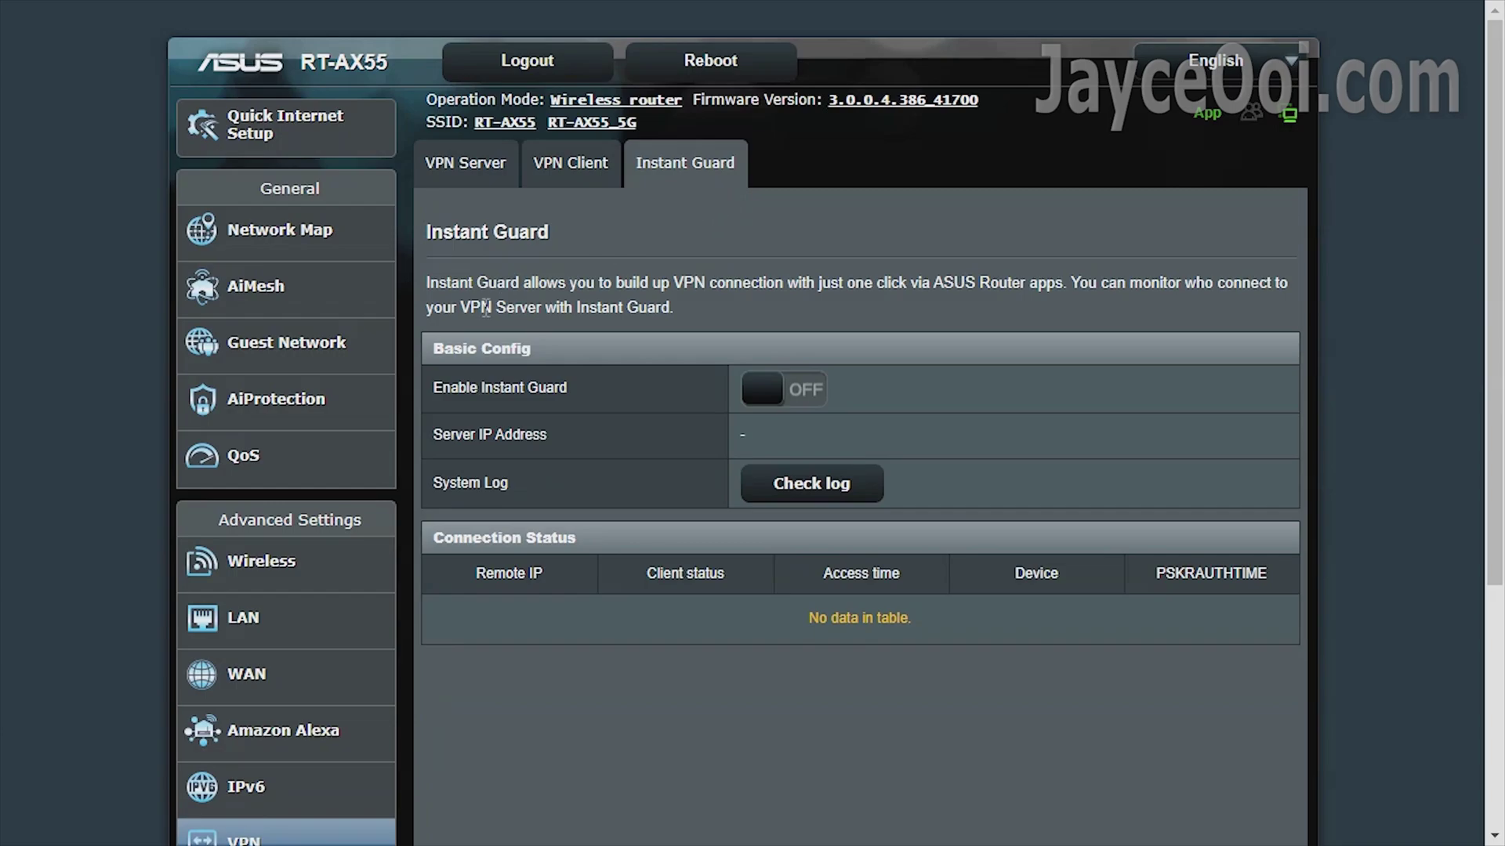
{"action": "scroll", "coordinate": [400, 422], "scroll_direction": "down", "scroll_amount": 5}
{"action": "left_click", "coordinate": [369, 554]}
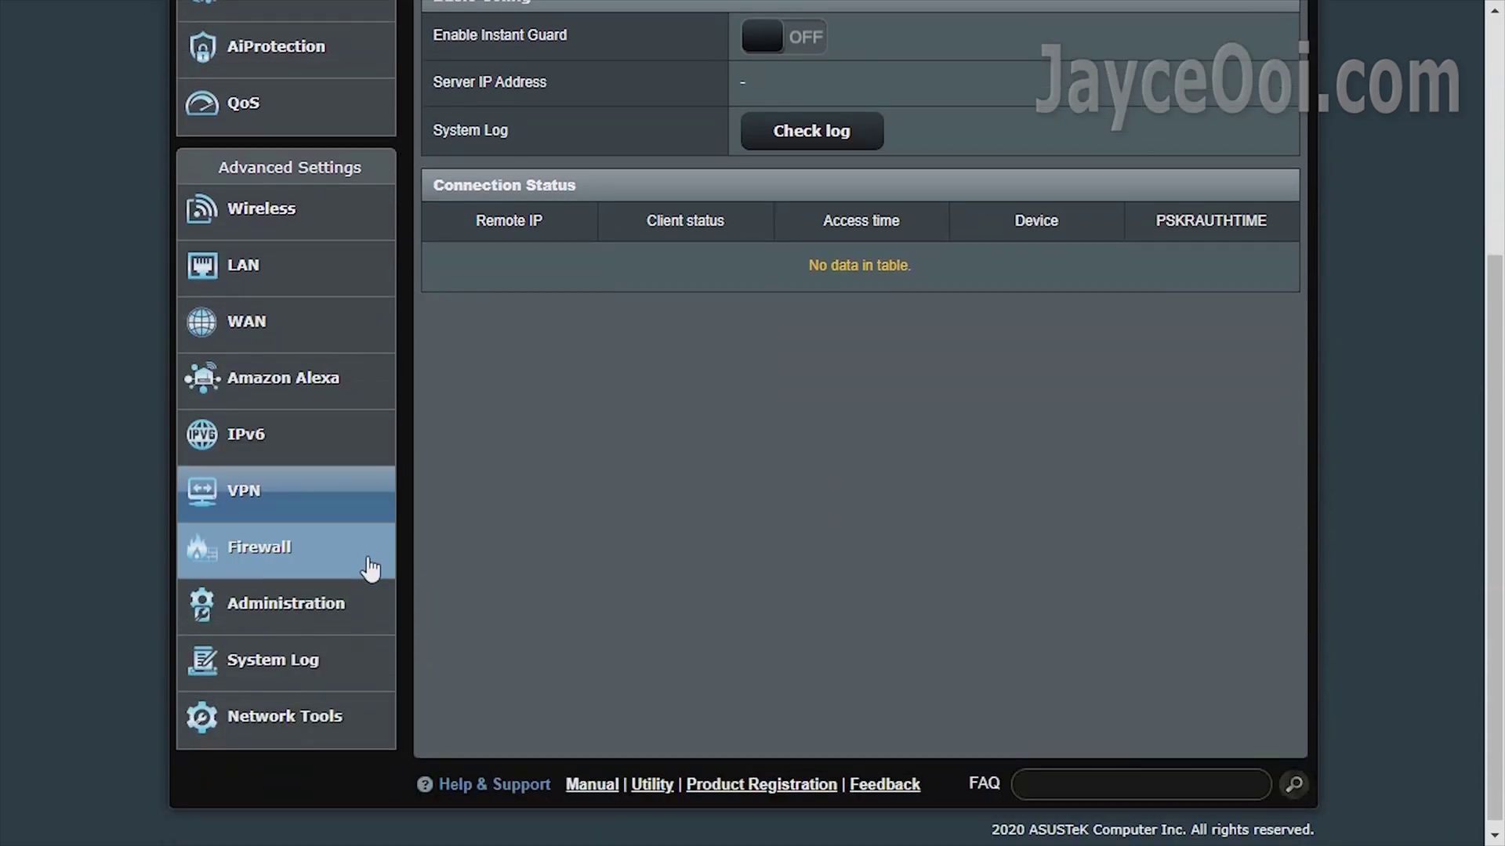
{"action": "scroll", "coordinate": [402, 561], "scroll_direction": "down", "scroll_amount": 5}
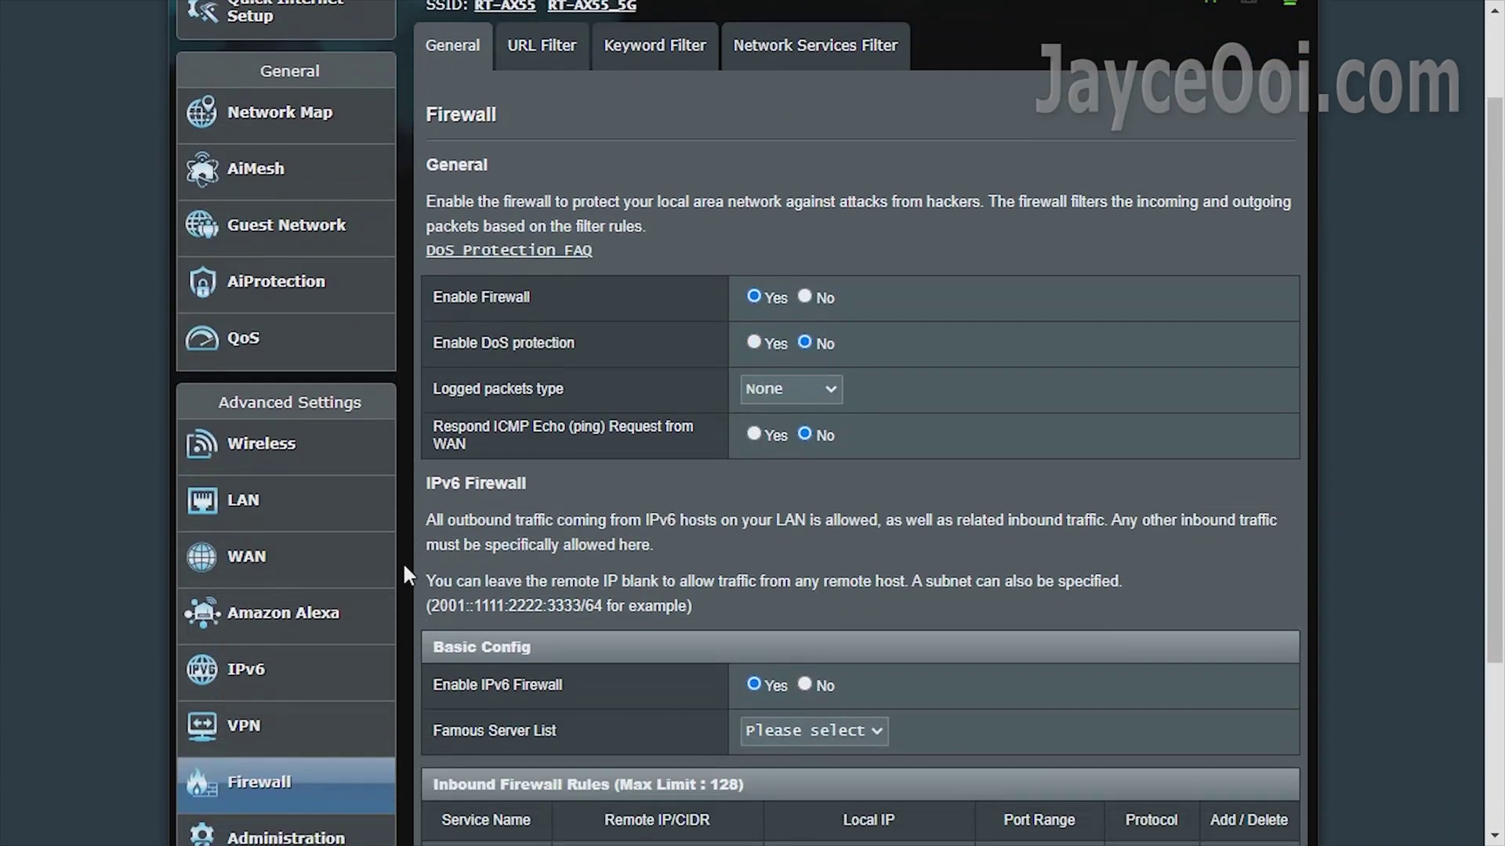
{"action": "scroll", "coordinate": [402, 561], "scroll_direction": "down", "scroll_amount": 1}
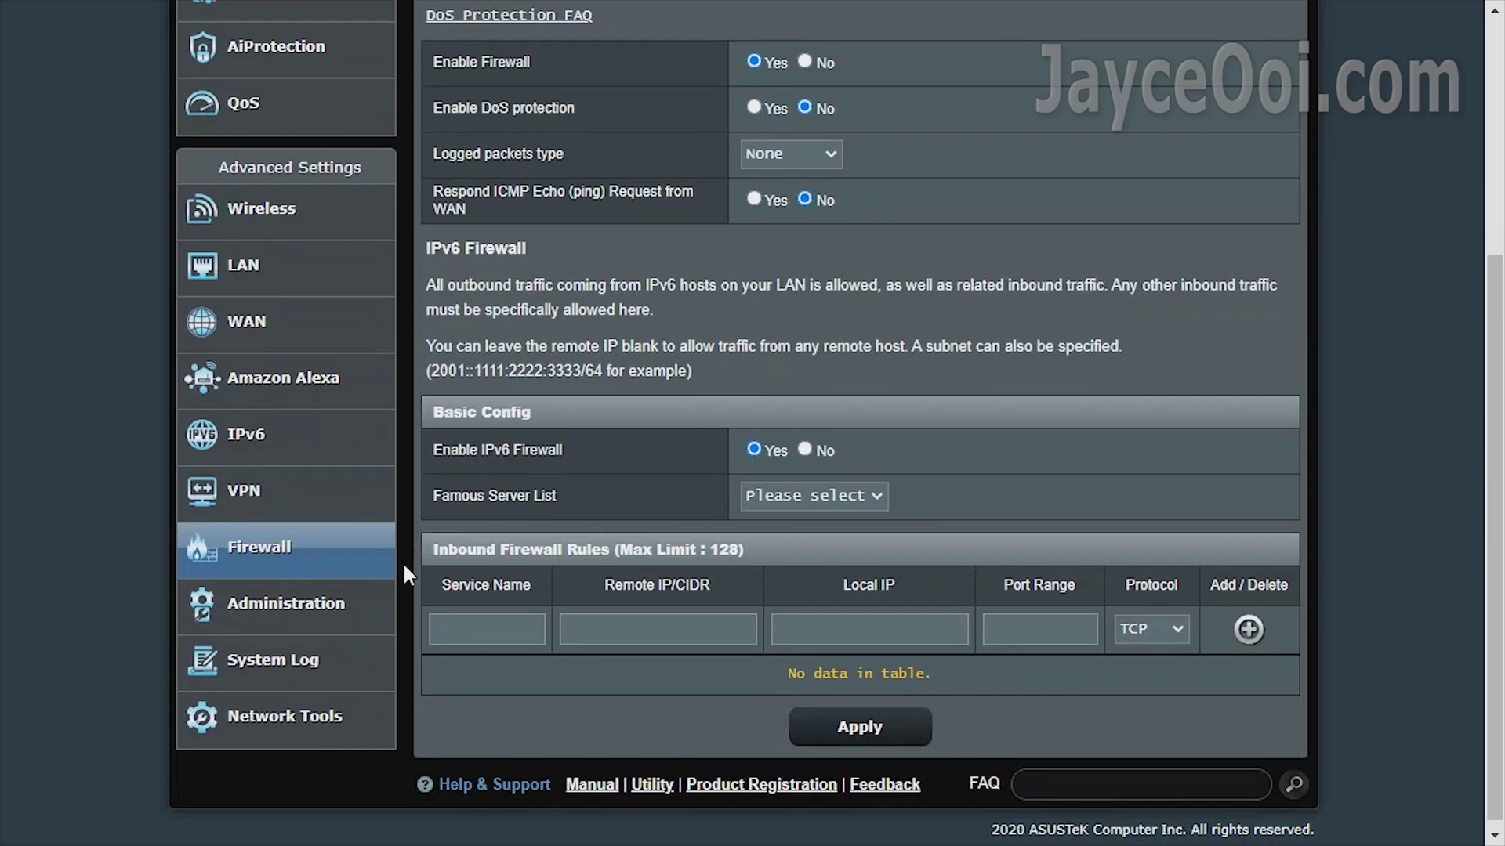
{"action": "left_click", "coordinate": [385, 607]}
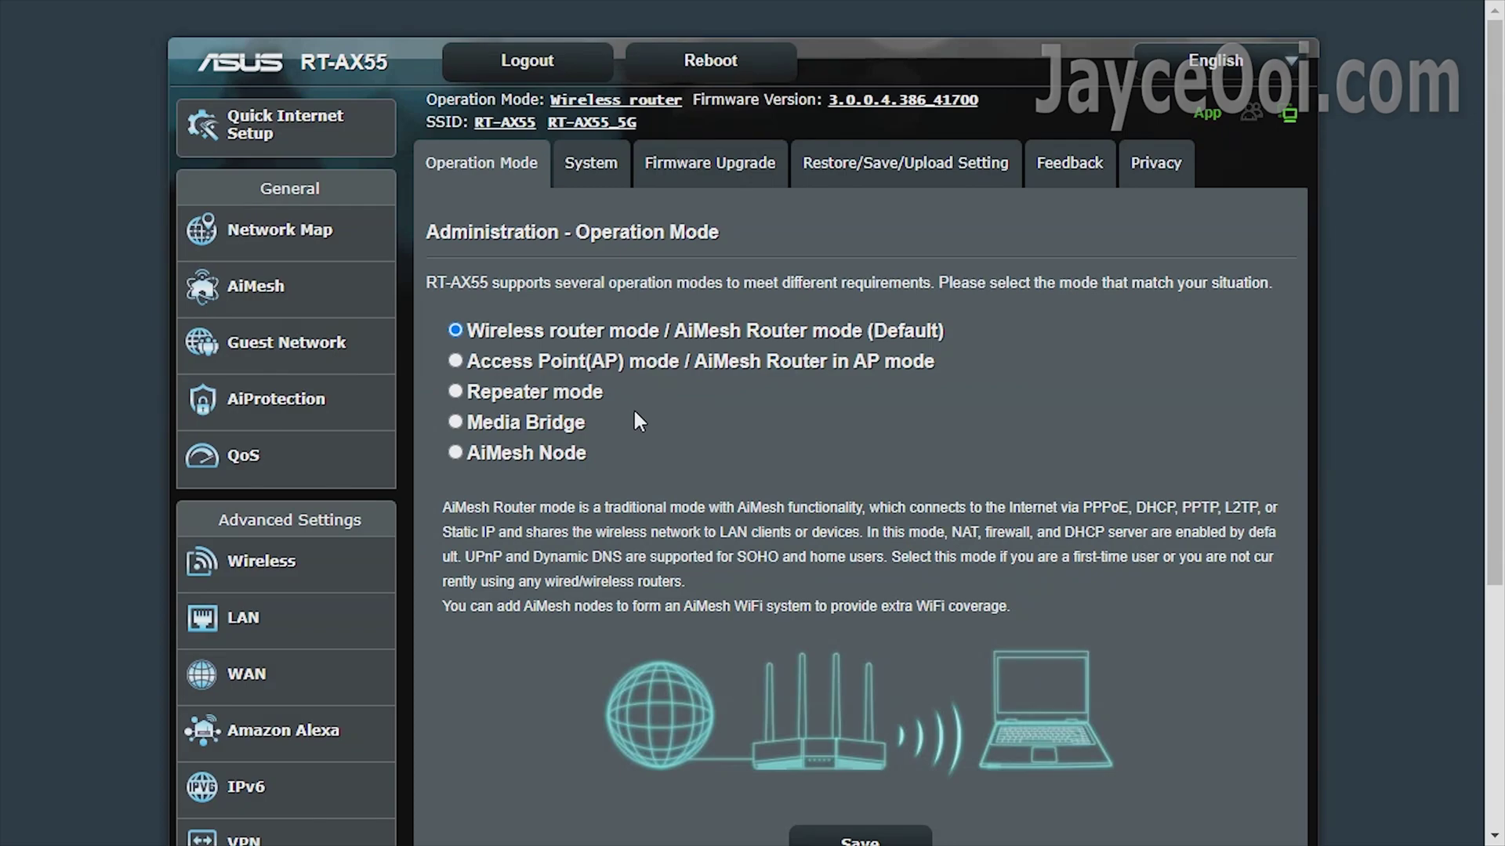
{"action": "scroll", "coordinate": [620, 458], "scroll_direction": "down", "scroll_amount": 1}
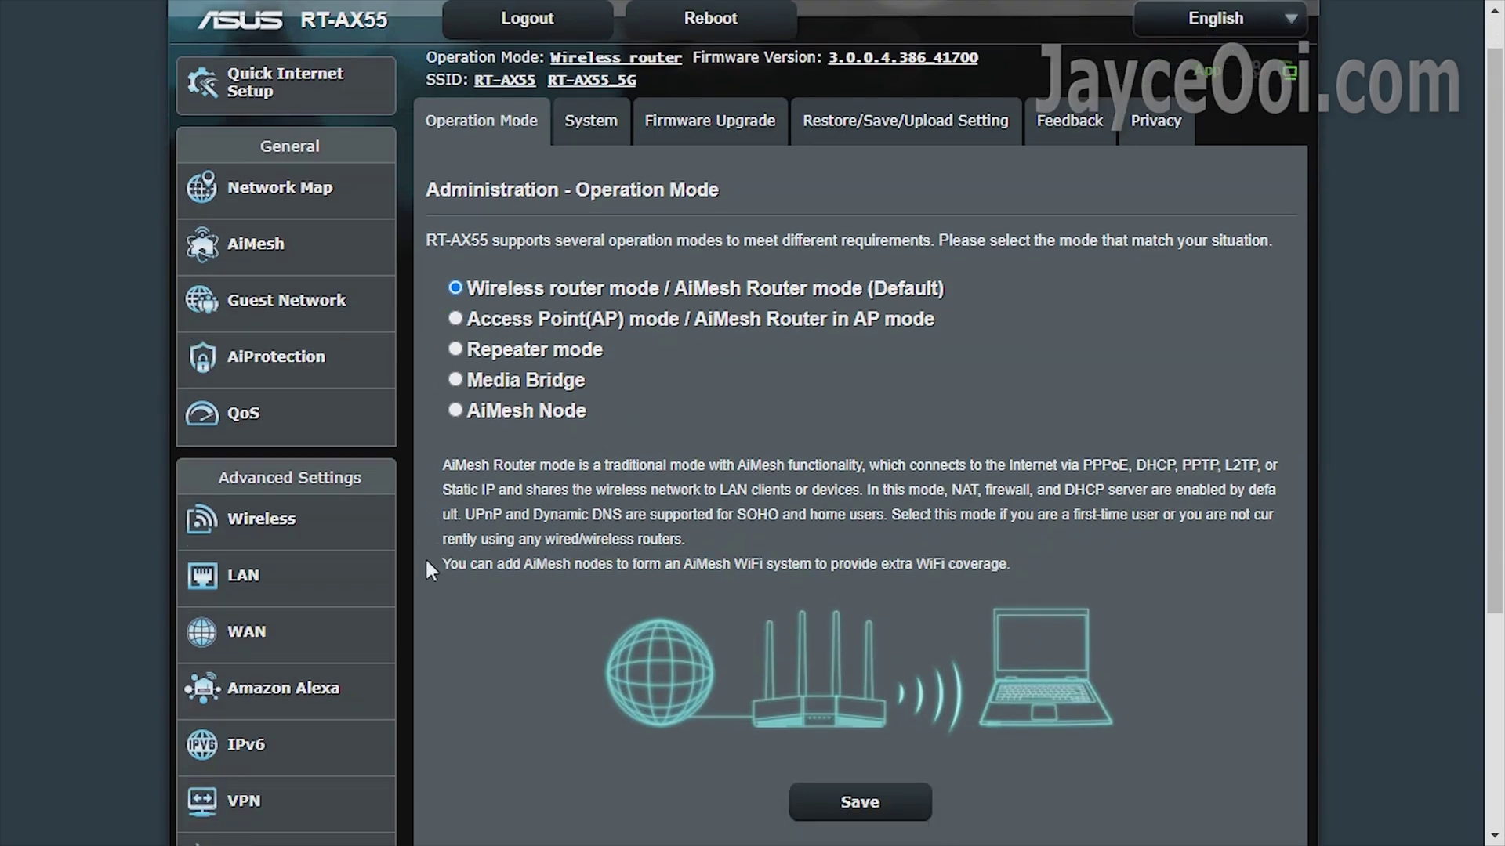
{"action": "scroll", "coordinate": [425, 558], "scroll_direction": "down", "scroll_amount": 4}
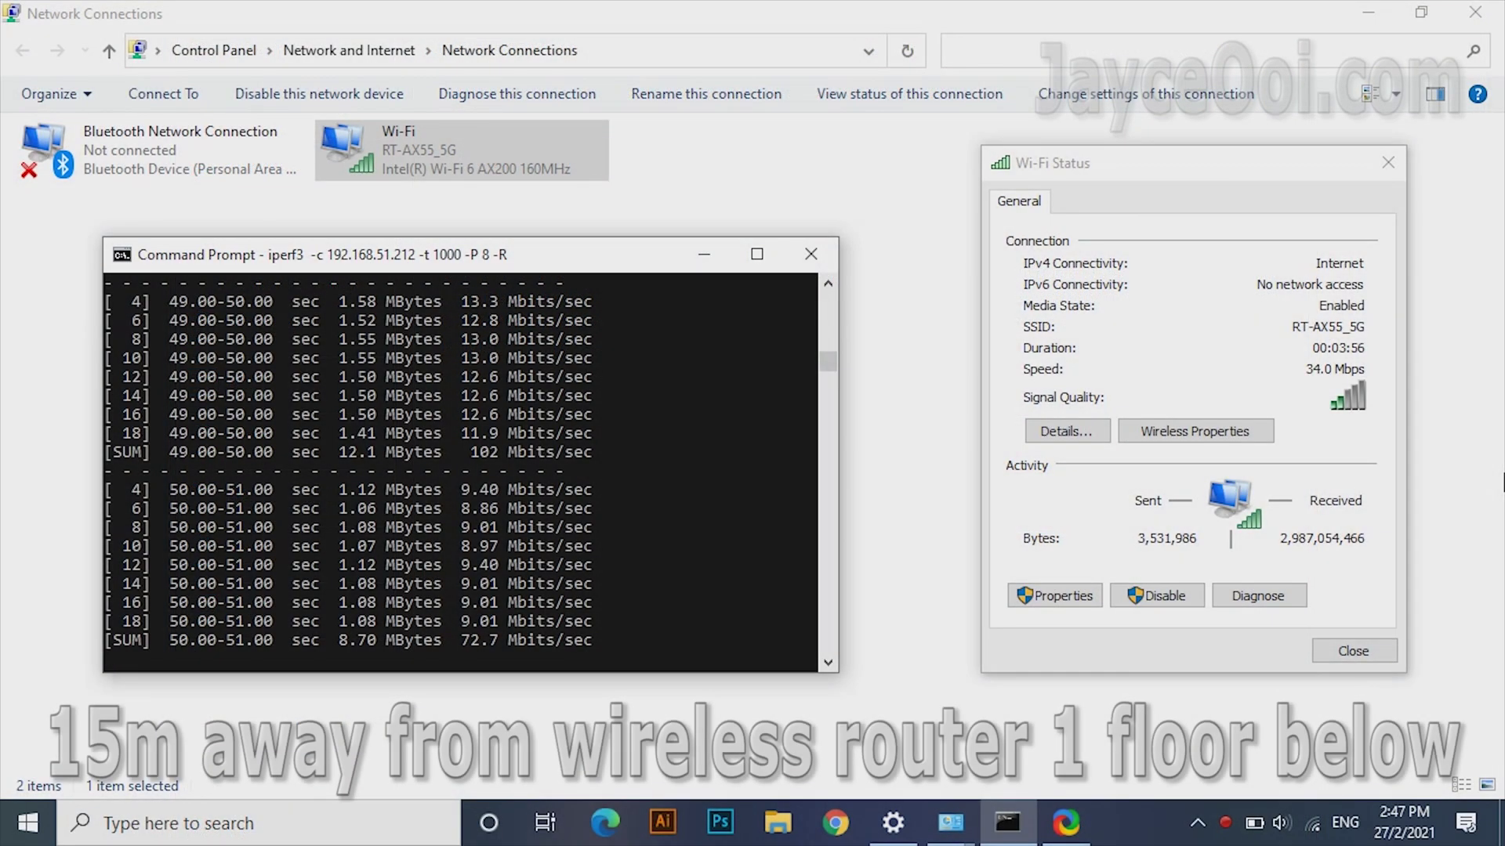